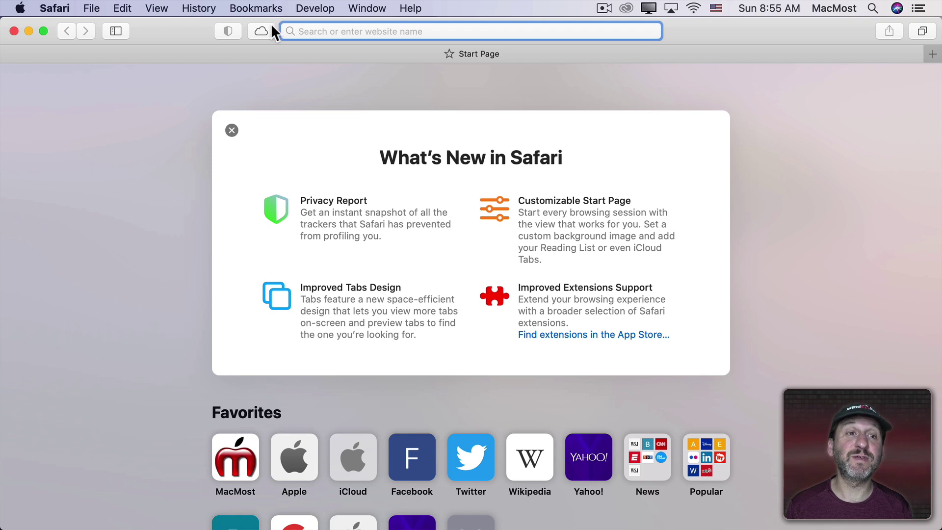
# Step: Show Safari's Start Page from the Bookmarks menu
pyautogui.click(255, 9)
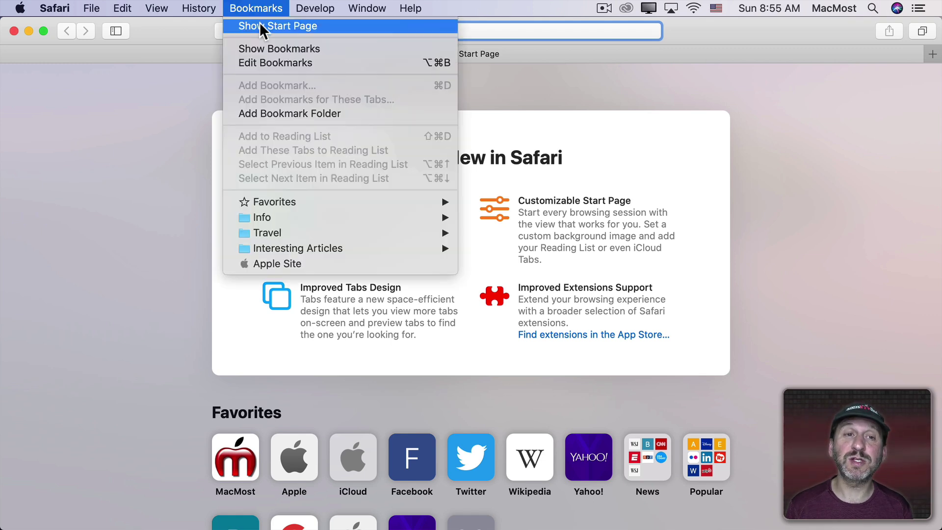
pyautogui.click(259, 26)
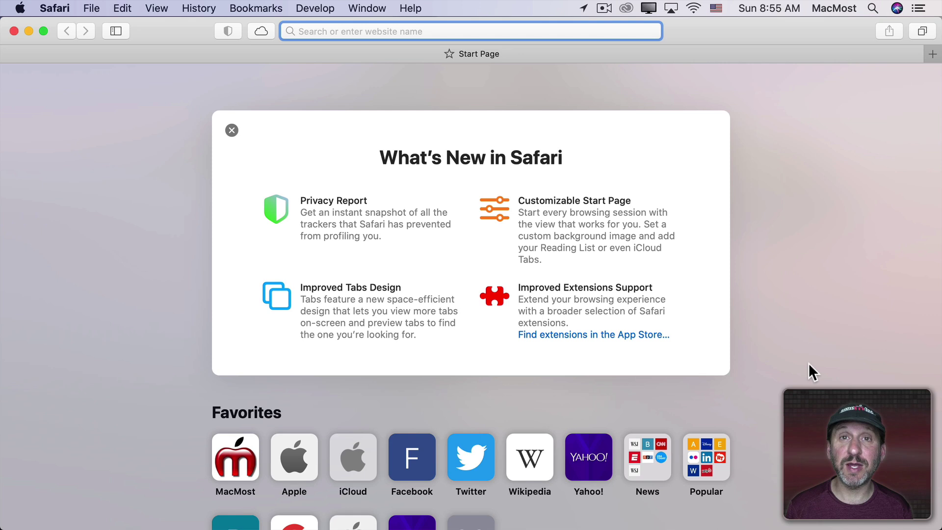
pyautogui.click(231, 130)
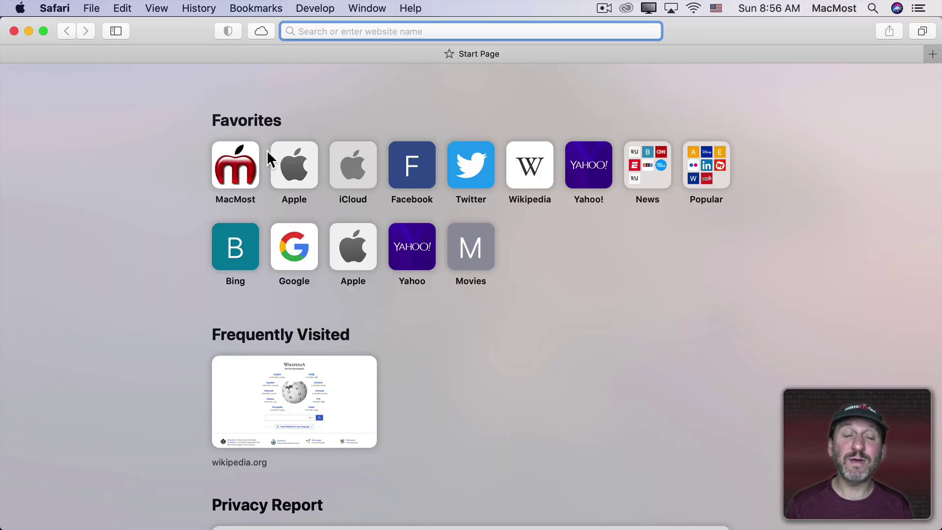
pyautogui.scroll(-5, 261, 293)
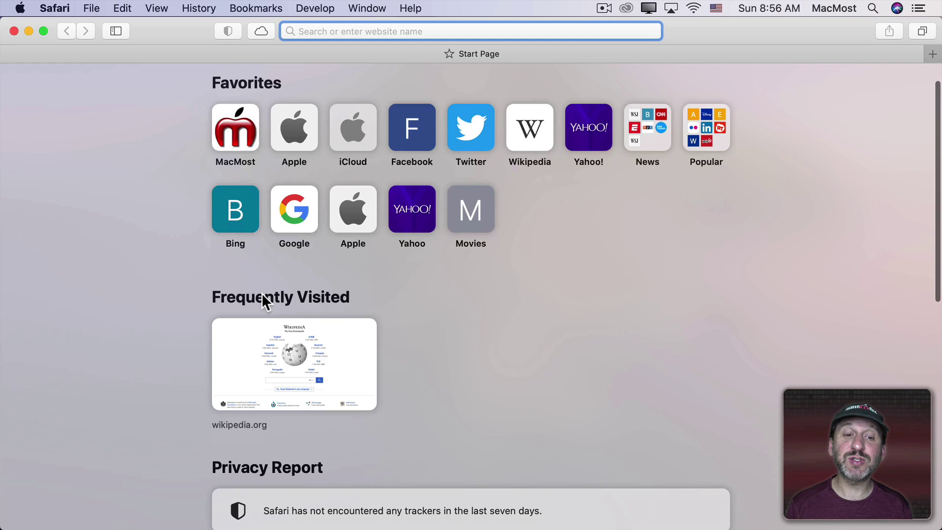
pyautogui.scroll(-8, 261, 293)
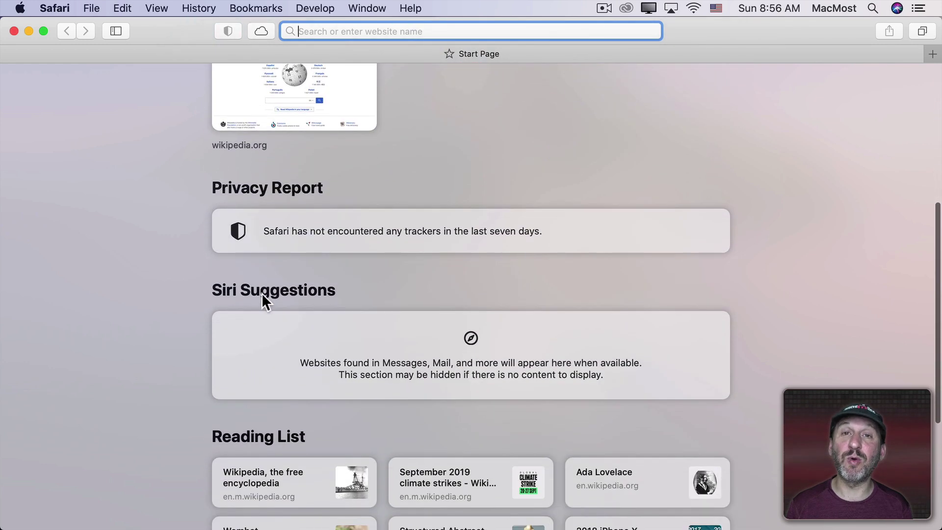
pyautogui.scroll(-3, 261, 292)
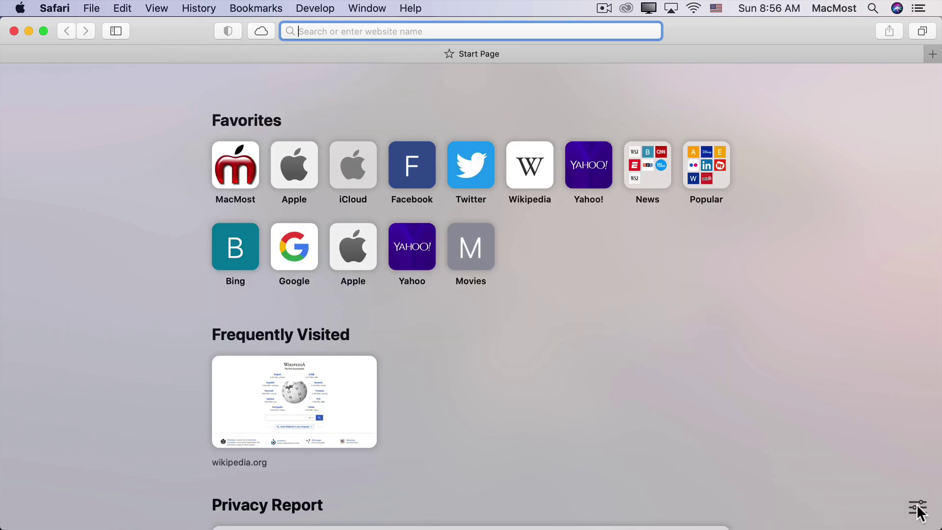
pyautogui.click(916, 507)
pyautogui.click(543, 334)
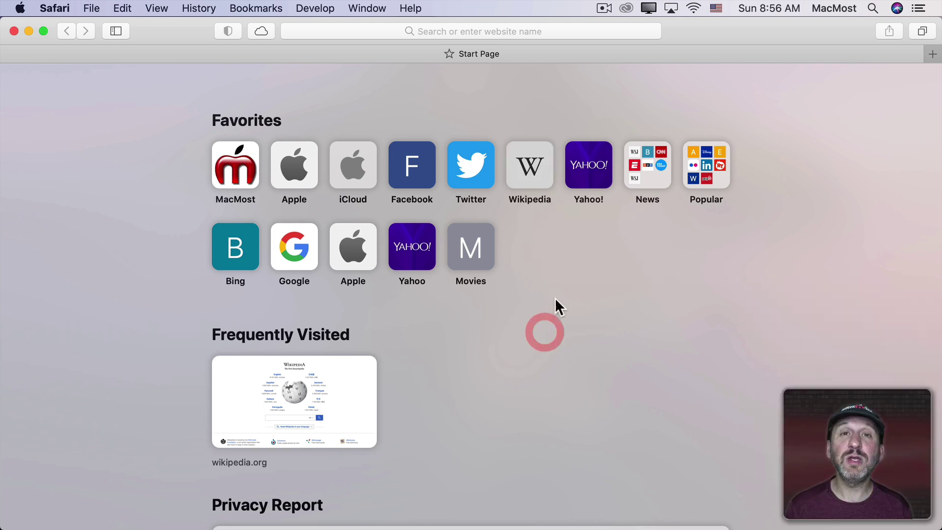
pyautogui.keyDown('ctrl'); pyautogui.click(546, 247); pyautogui.keyUp('ctrl')
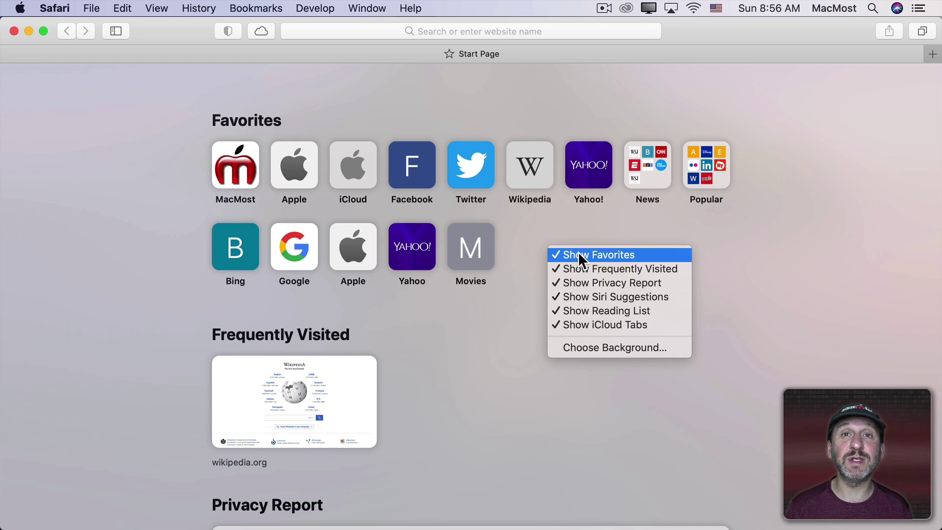
pyautogui.click(236, 123)
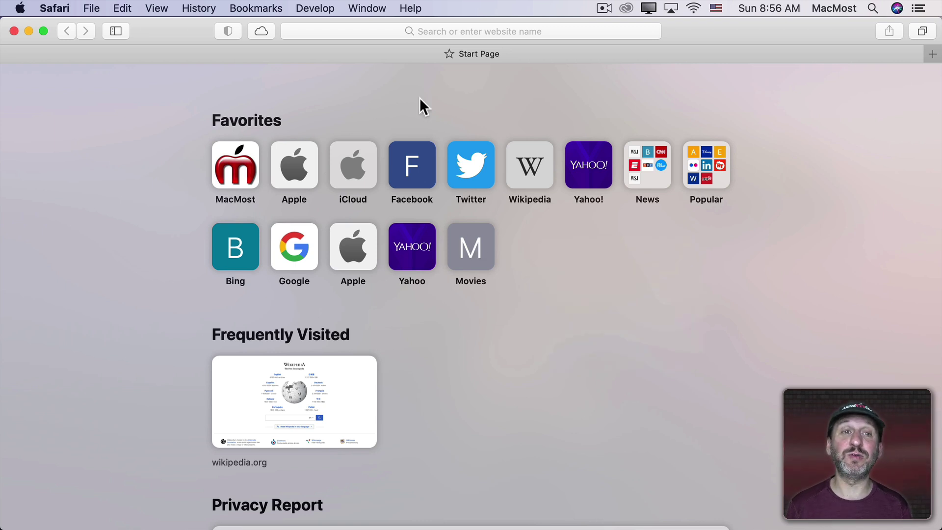
# Step: Load the MacMost website by entering 'macm' in the address bar
pyautogui.click(255, 8)
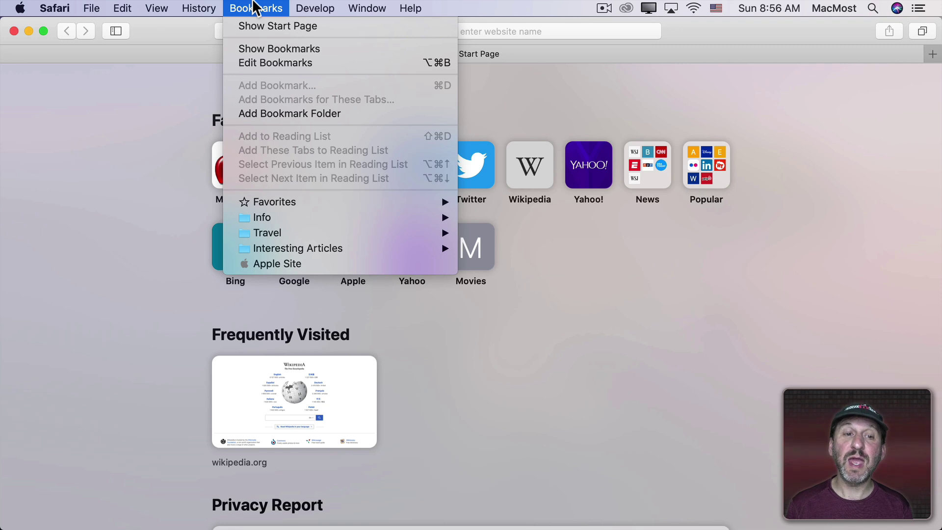
pyautogui.moveTo(266, 201)
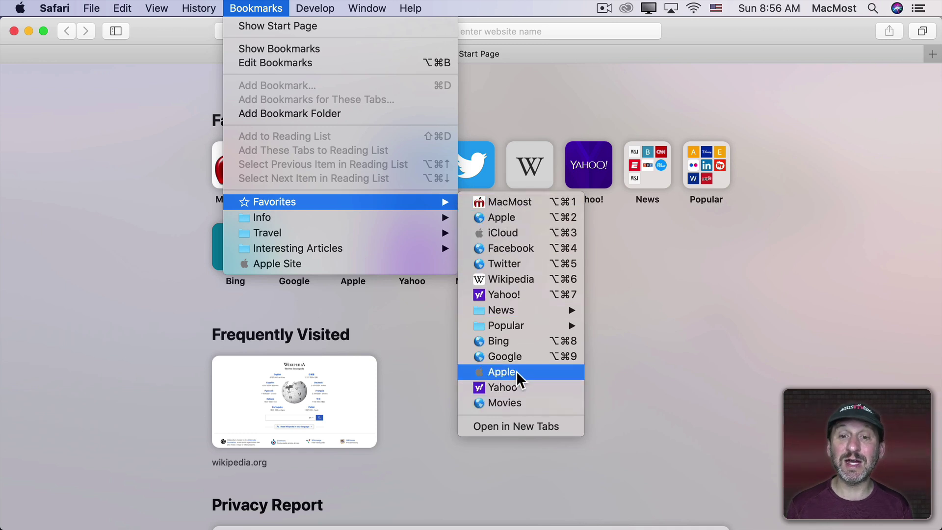
pyautogui.click(445, 31)
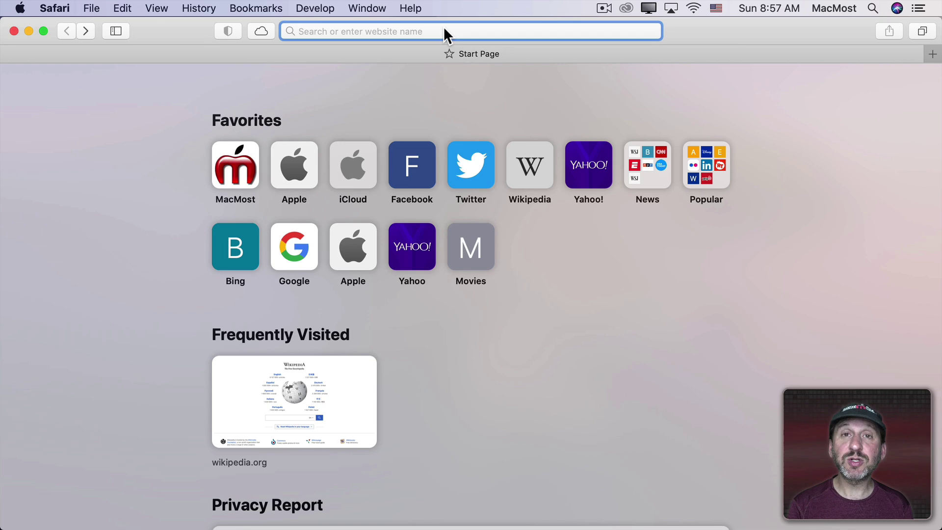
pyautogui.write('macm')
pyautogui.press('Return')
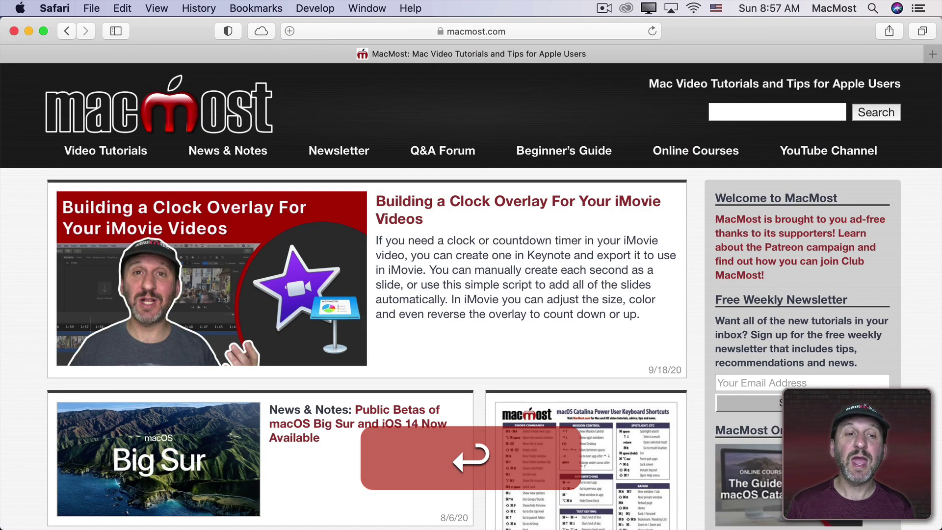
# Step: Bookmark the homepage to Favorites titled 'MacMost', then return to the Start Page
pyautogui.click(259, 9)
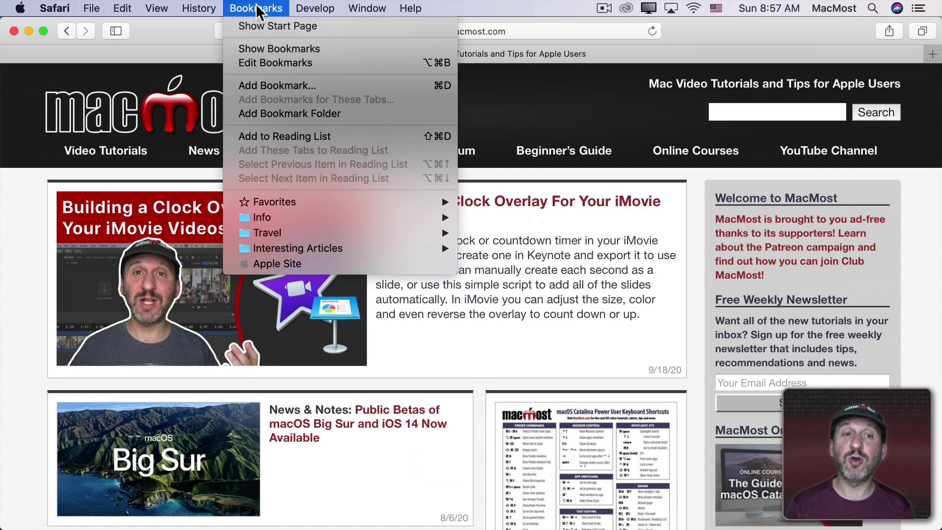
pyautogui.click(274, 86)
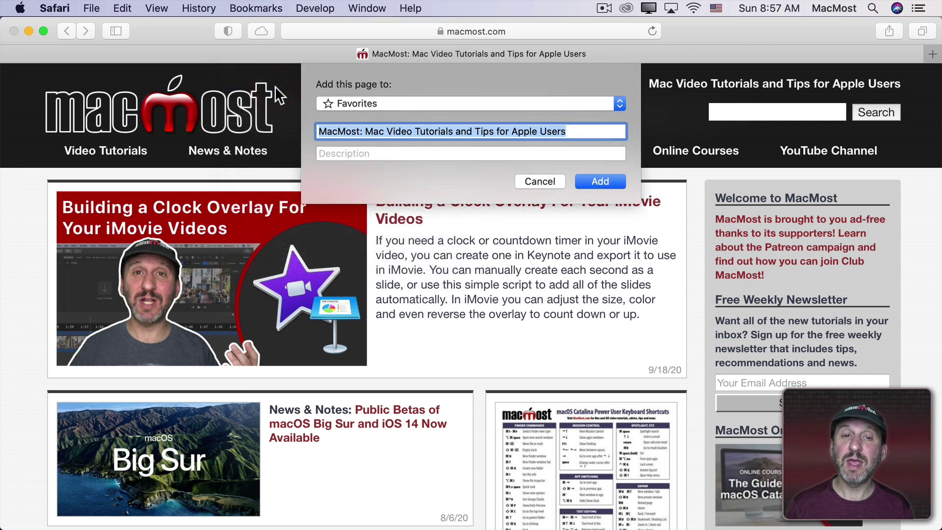
pyautogui.click(358, 103)
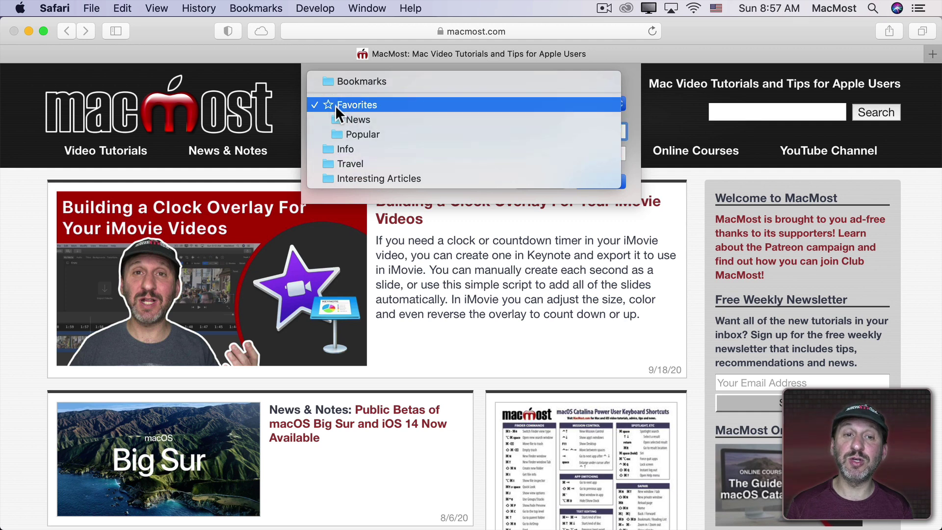
pyautogui.click(383, 108)
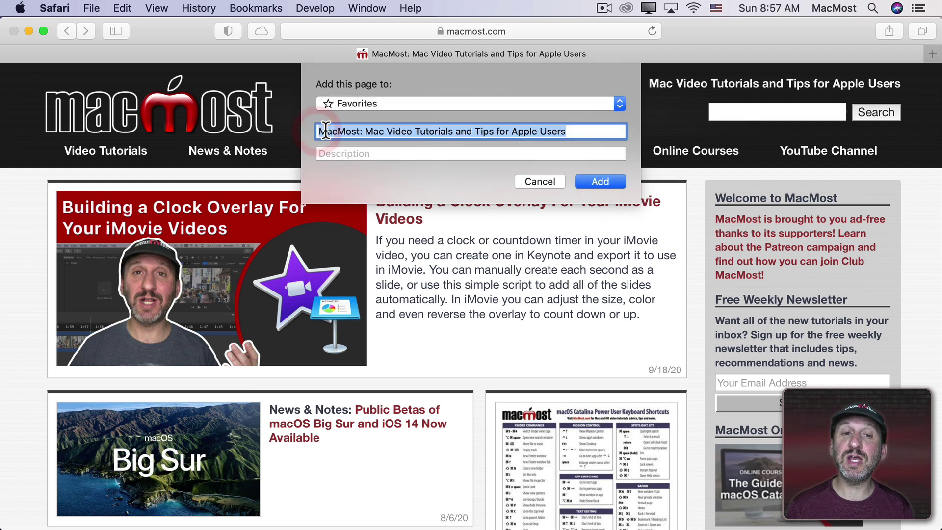
pyautogui.click(361, 131)
pyautogui.moveTo(361, 131); pyautogui.dragTo(607, 130)
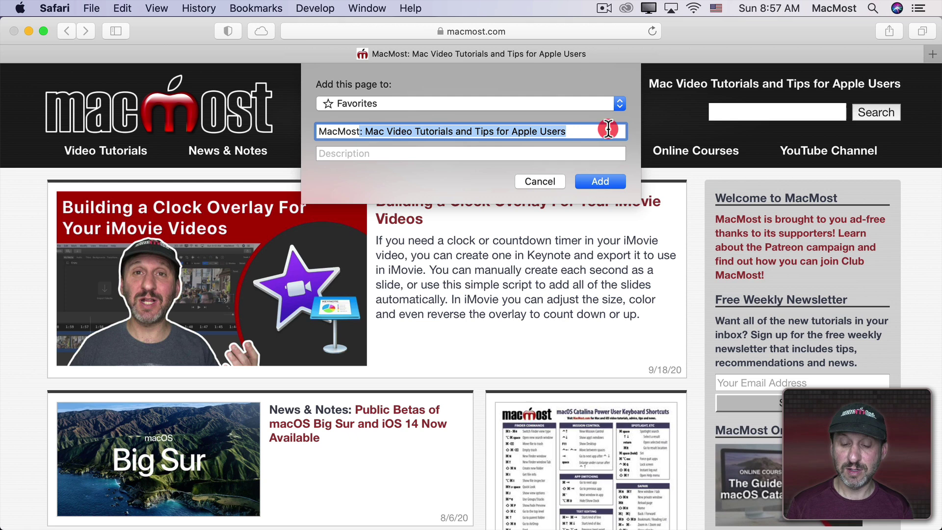
pyautogui.press('BackSpace')
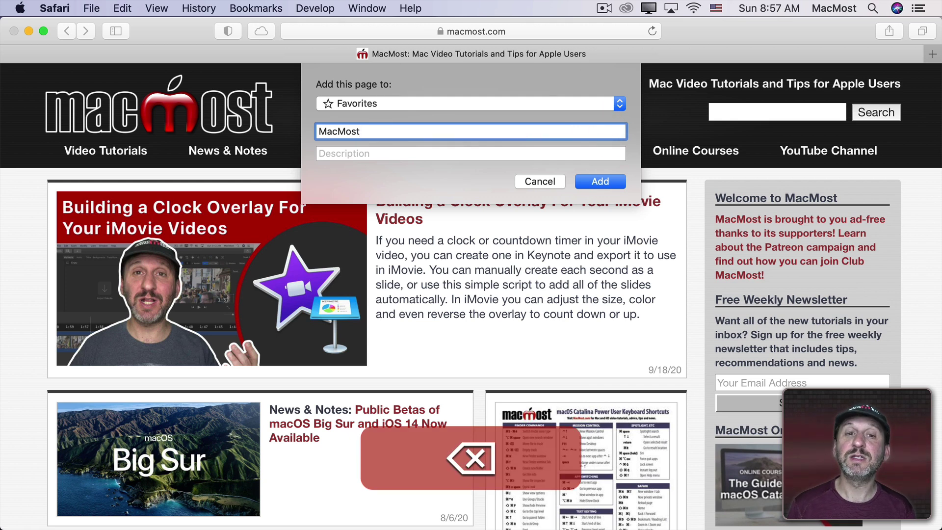
pyautogui.click(593, 183)
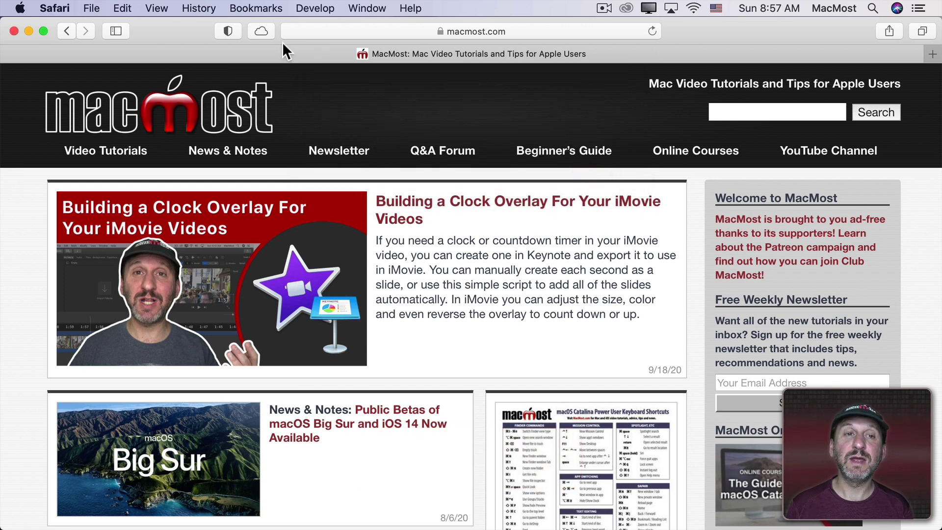
pyautogui.click(269, 6)
pyautogui.click(269, 30)
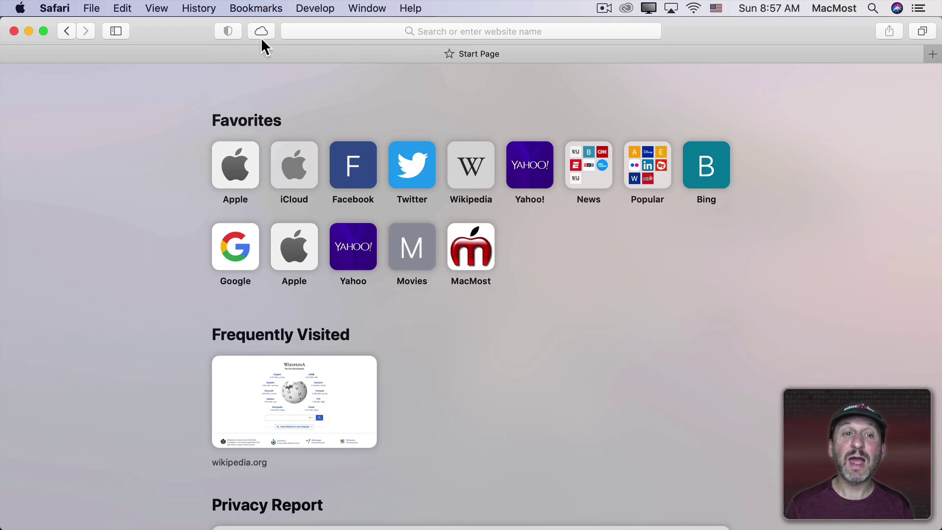
# Step: In the bookmarks editor, delete the Facebook favorite and move Bing below Google
pyautogui.click(250, 7)
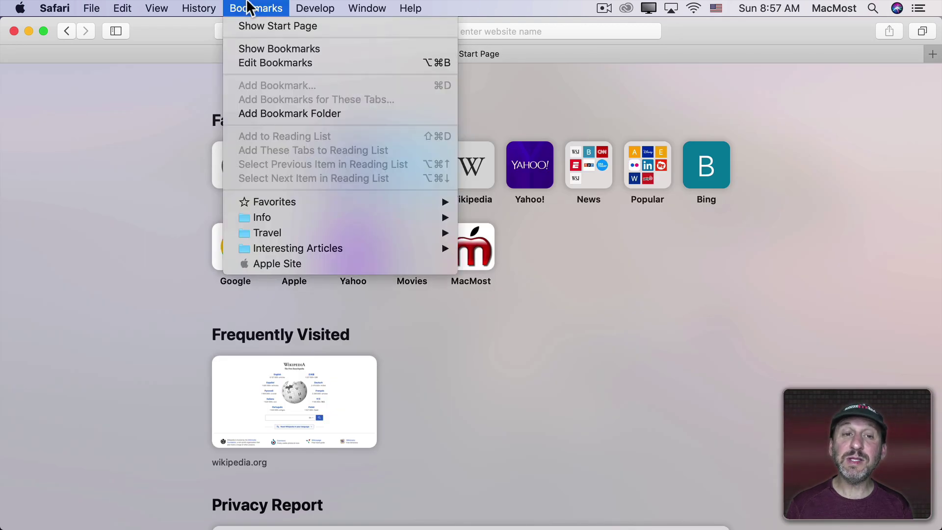
pyautogui.click(252, 61)
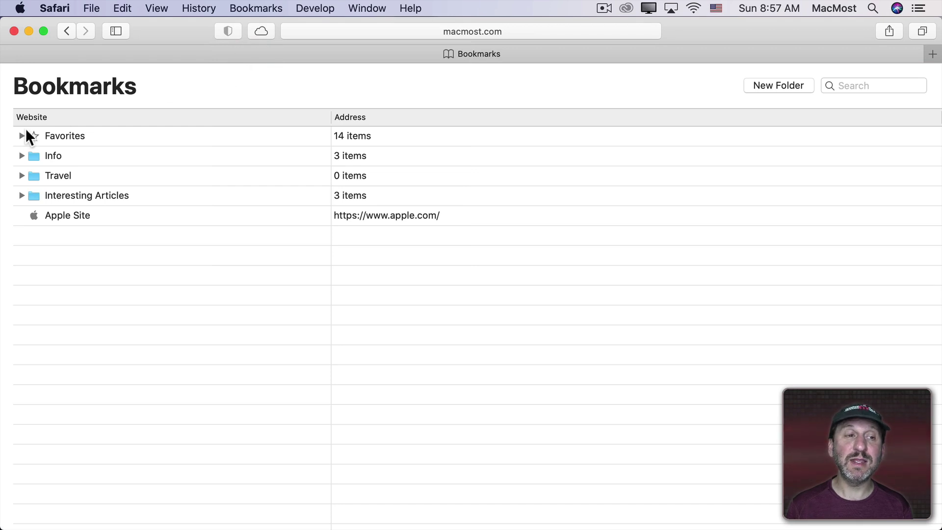
pyautogui.click(21, 136)
pyautogui.click(71, 156)
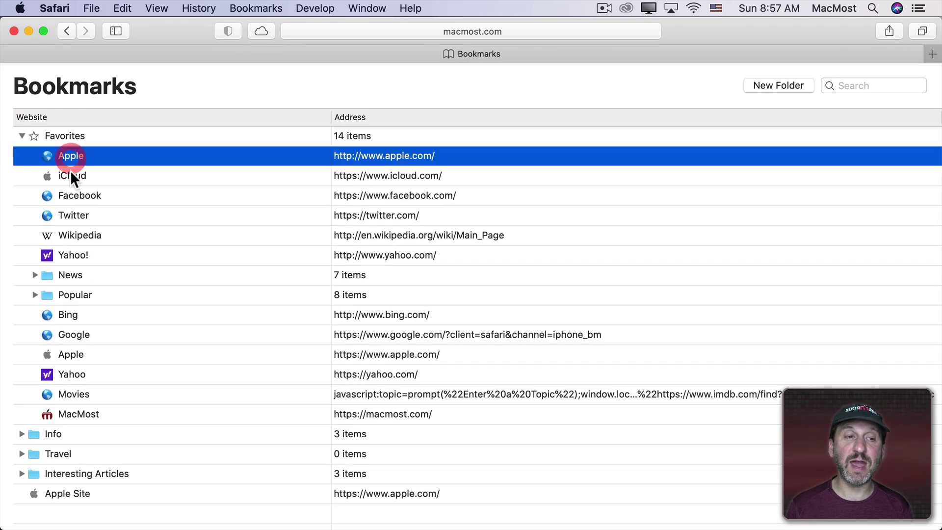
pyautogui.press('Down')
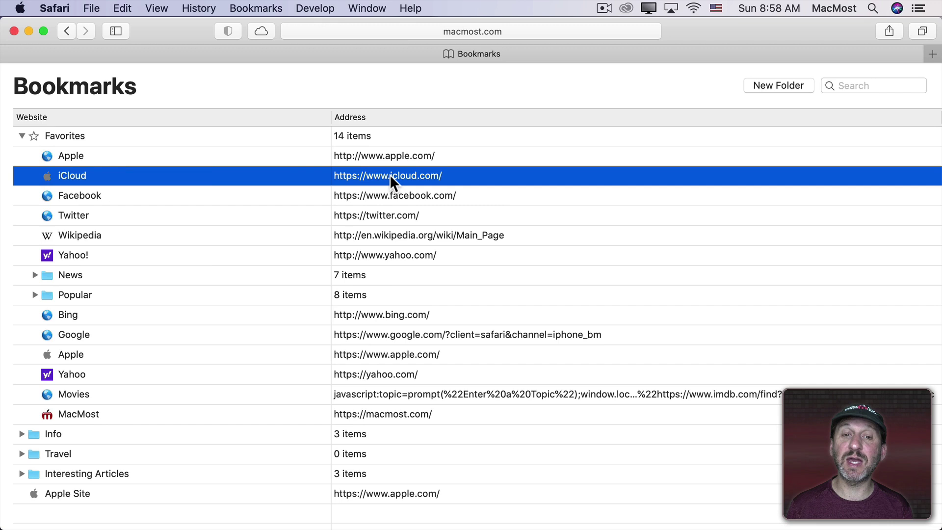
pyautogui.click(83, 198)
pyautogui.press('BackSpace')
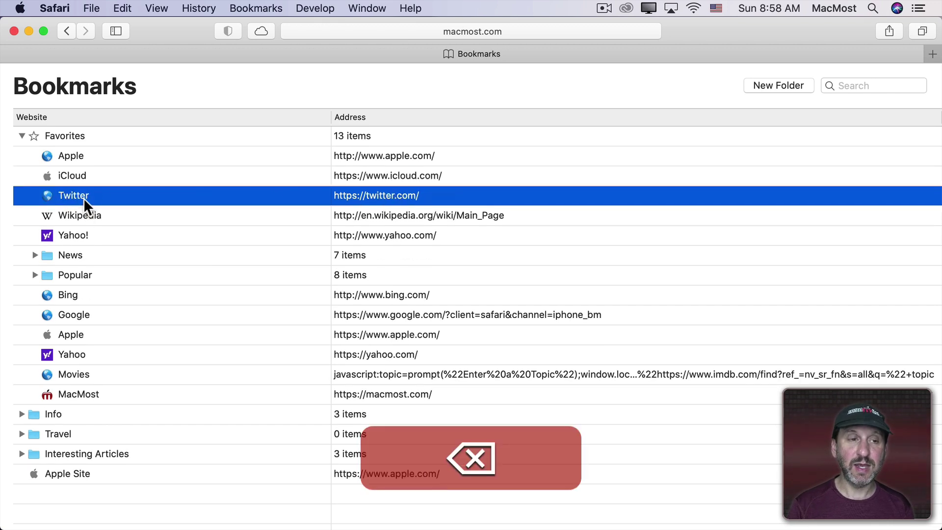
pyautogui.moveTo(63, 295); pyautogui.dragTo(59, 326)
pyautogui.click(256, 8)
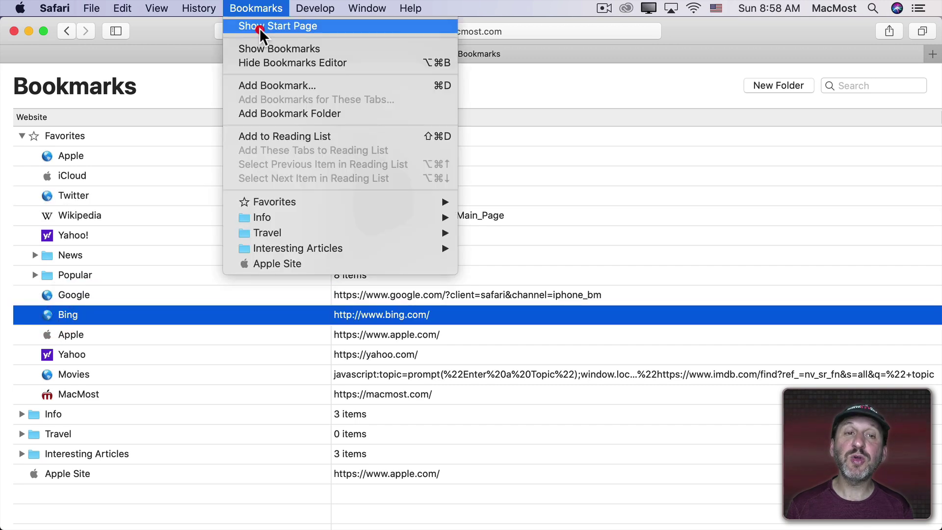
pyautogui.click(260, 28)
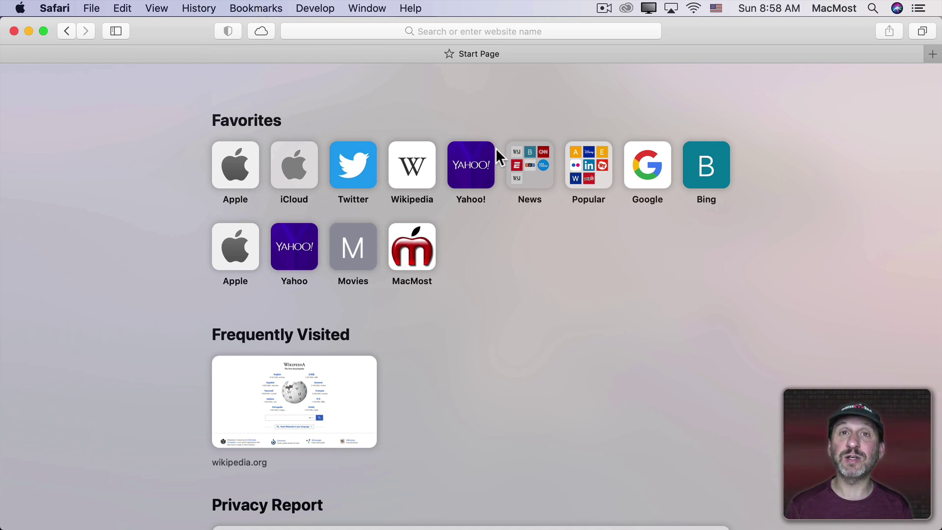
pyautogui.click(529, 165)
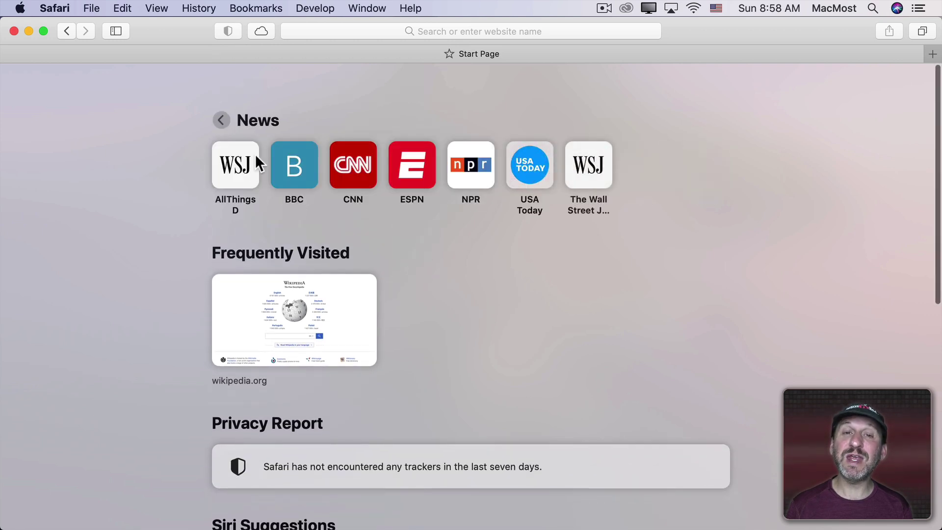
pyautogui.click(221, 119)
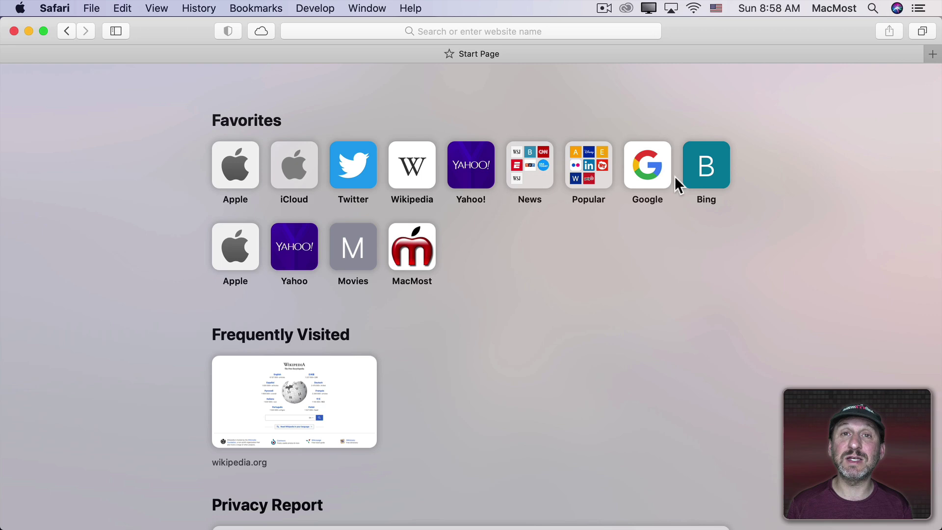
# Step: Add a Favorites folder named 'Something', move Bing into it, and return to the Start Page
pyautogui.click(254, 8)
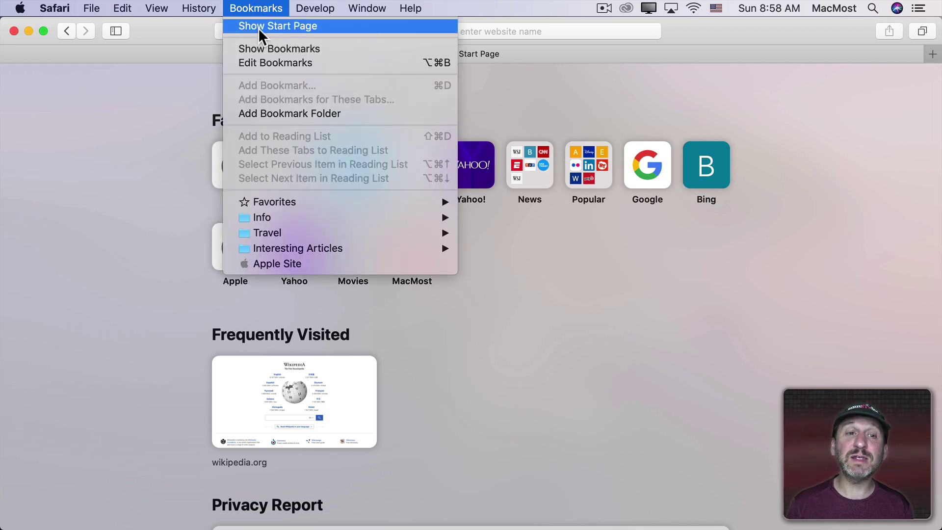
pyautogui.click(263, 62)
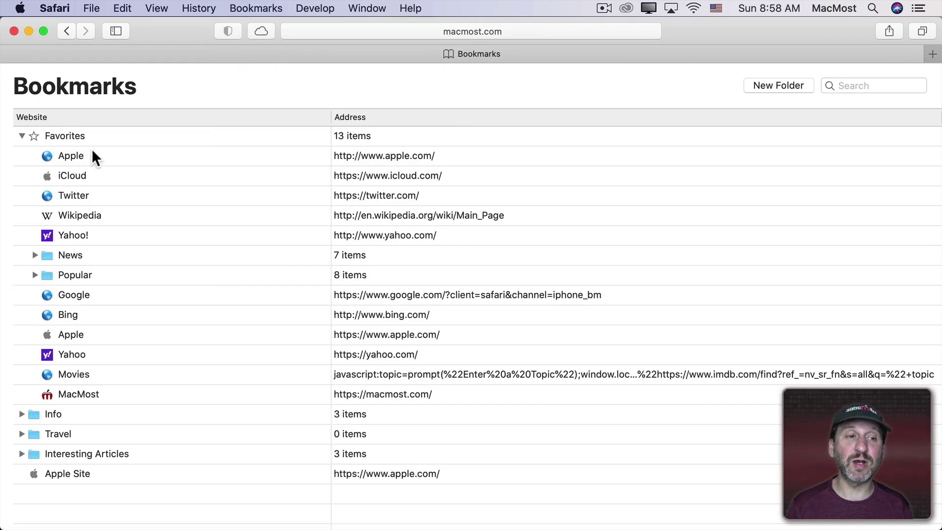
pyautogui.click(74, 138)
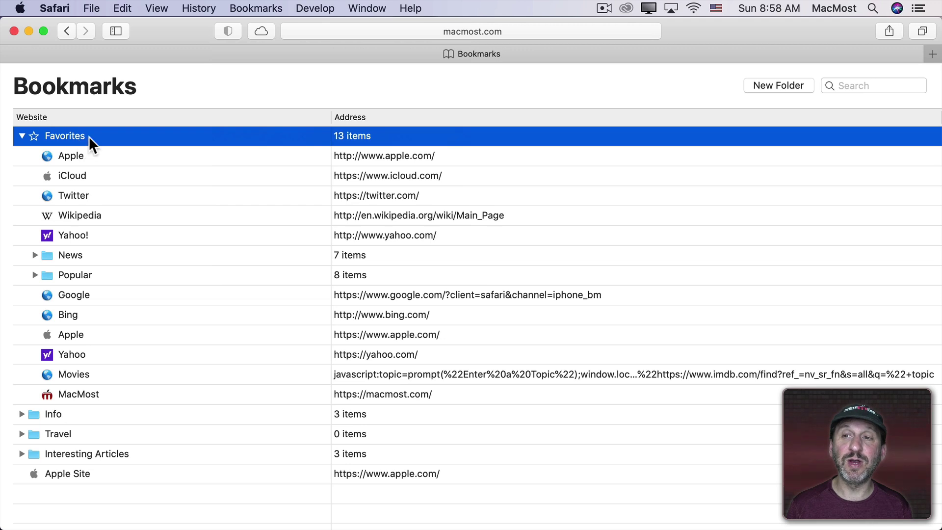
pyautogui.click(778, 86)
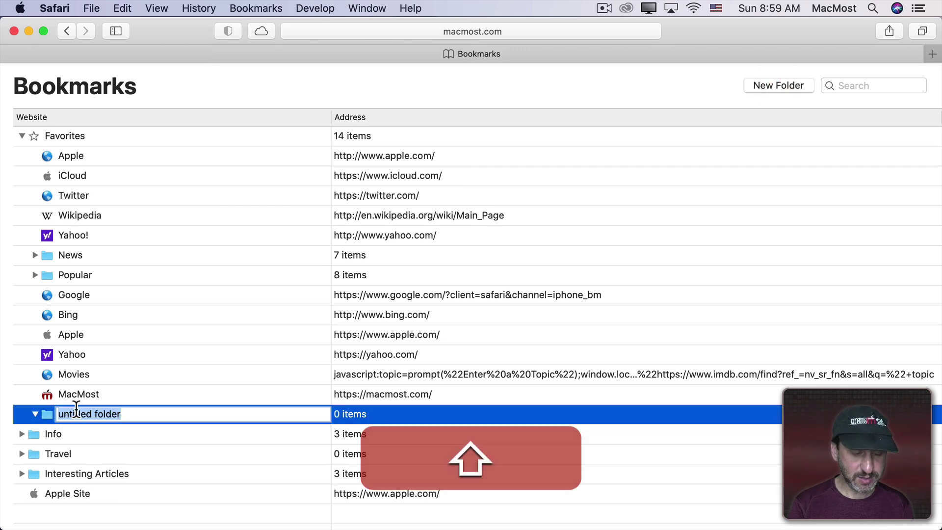
pyautogui.write('Something')
pyautogui.press('Return')
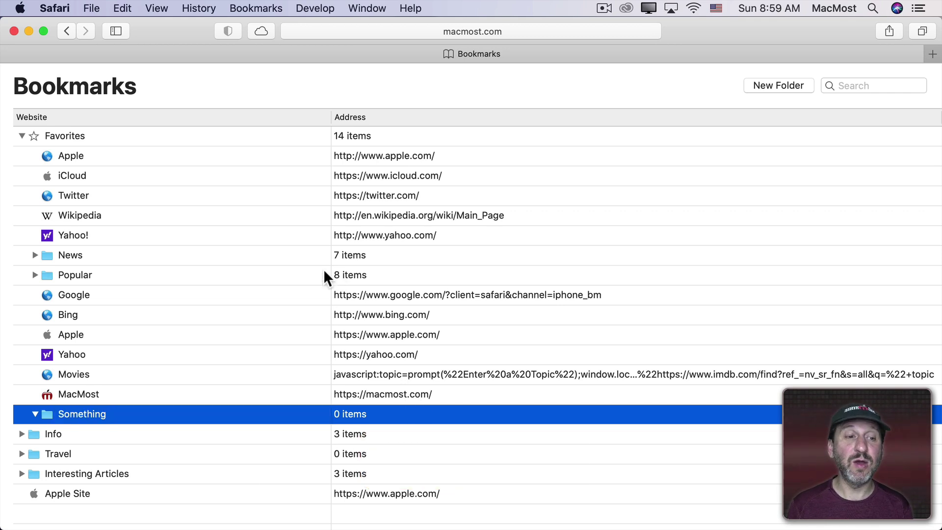
pyautogui.moveTo(347, 313); pyautogui.dragTo(365, 428)
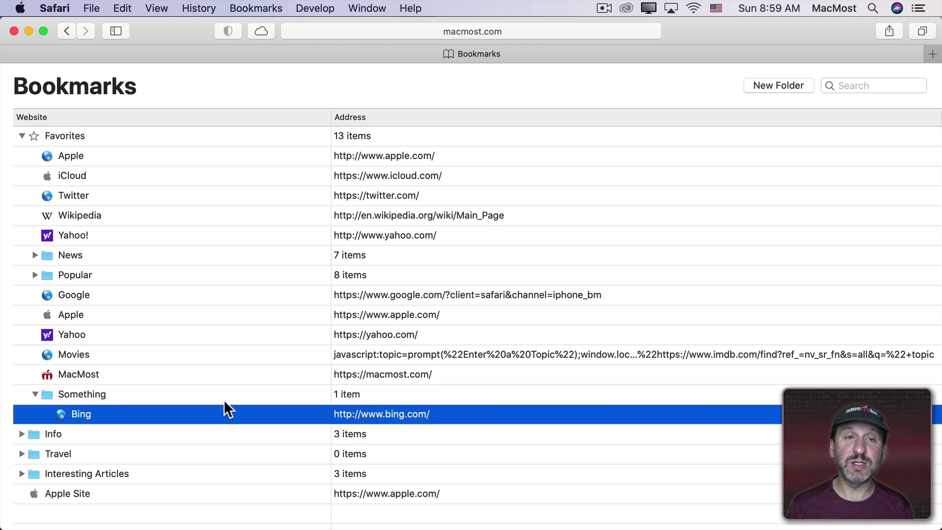
pyautogui.press('super+alt+b')
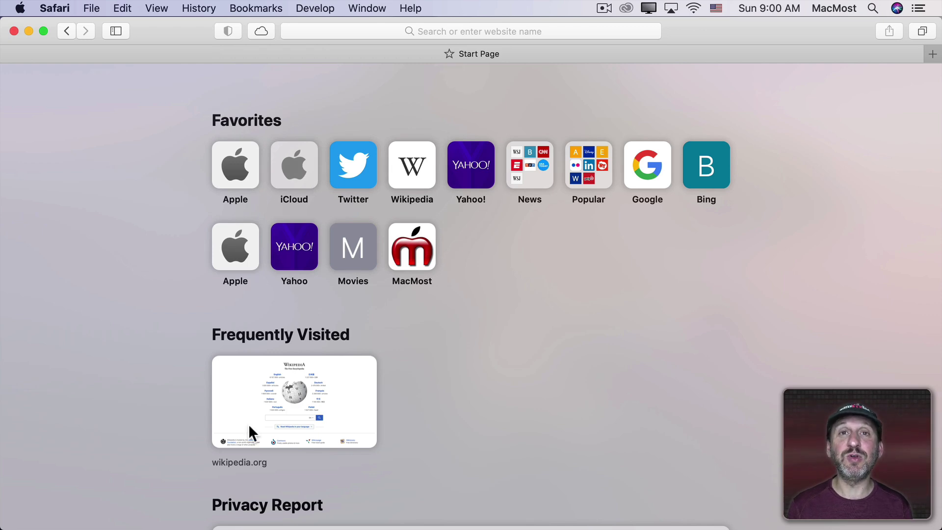
pyautogui.scroll(-10, 288, 436)
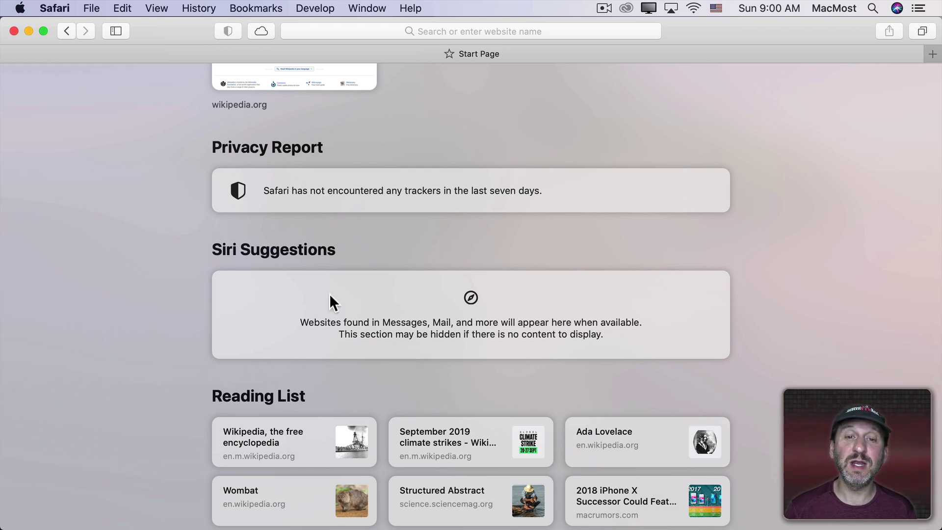
pyautogui.click(335, 195)
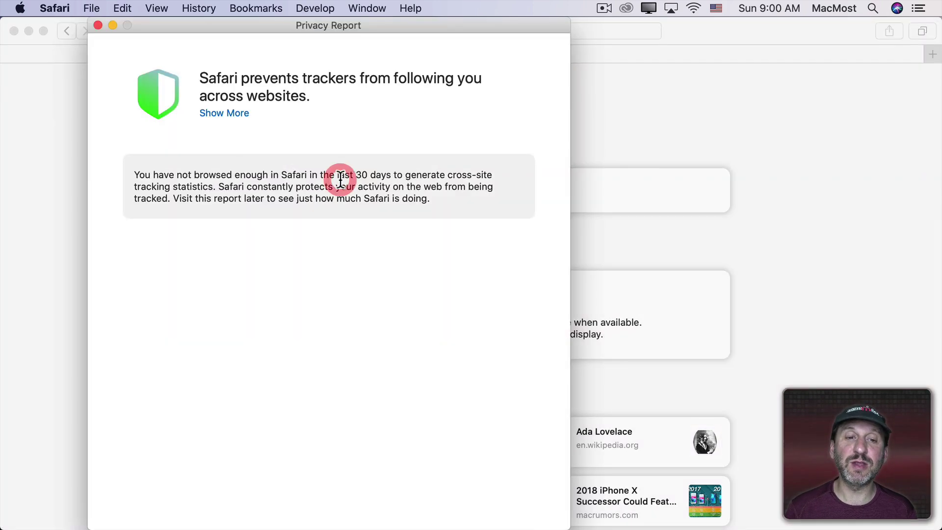
pyautogui.click(97, 25)
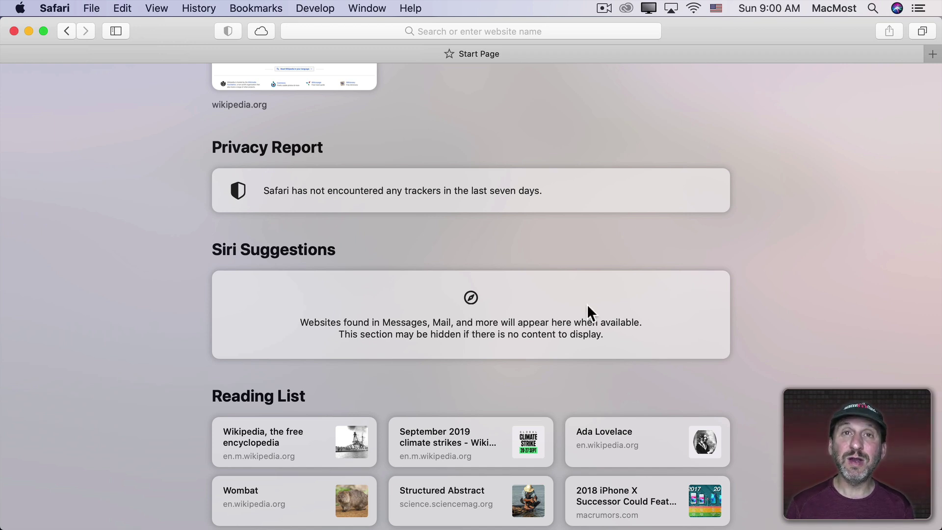
pyautogui.scroll(-8, 586, 304)
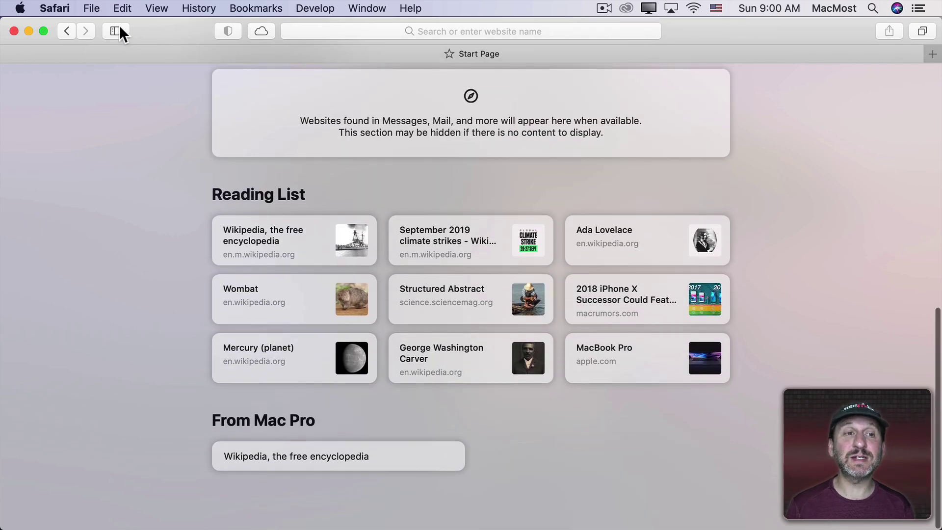
pyautogui.click(117, 30)
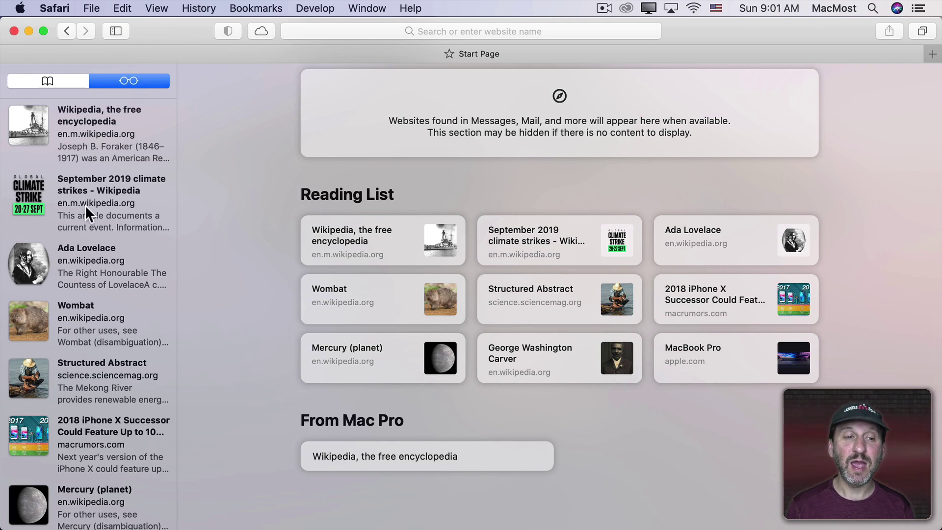
pyautogui.click(118, 30)
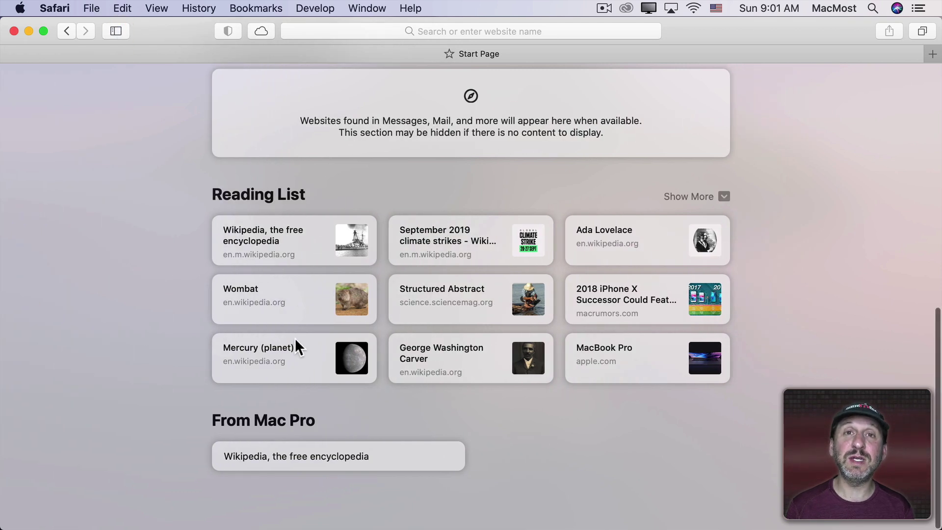
pyautogui.click(725, 196)
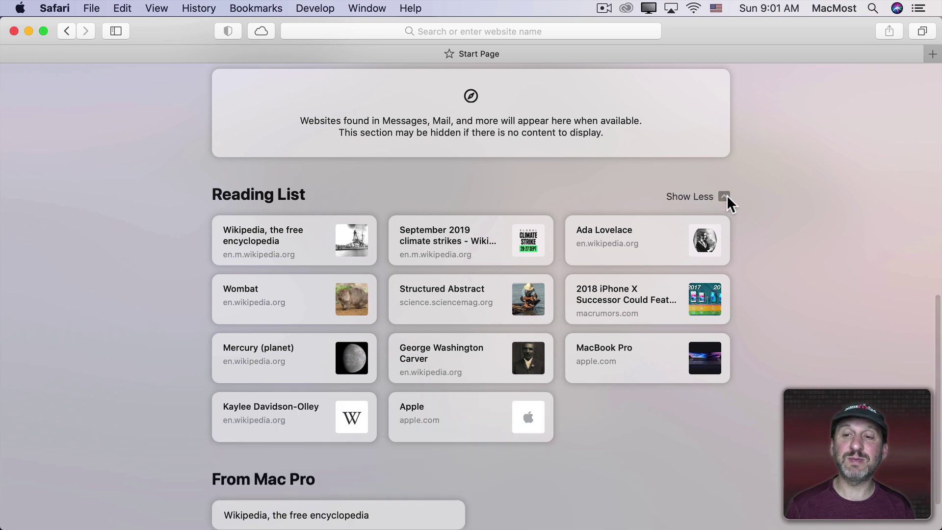
pyautogui.click(725, 195)
pyautogui.moveTo(284, 419)
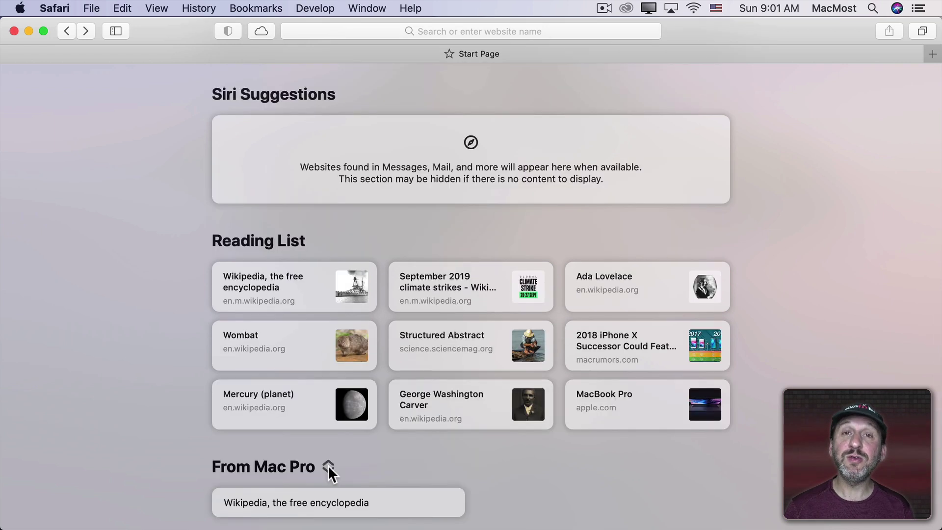
# Step: Switch the iCloud Tabs section to show the MacBook Pro's tabs
pyautogui.click(328, 467)
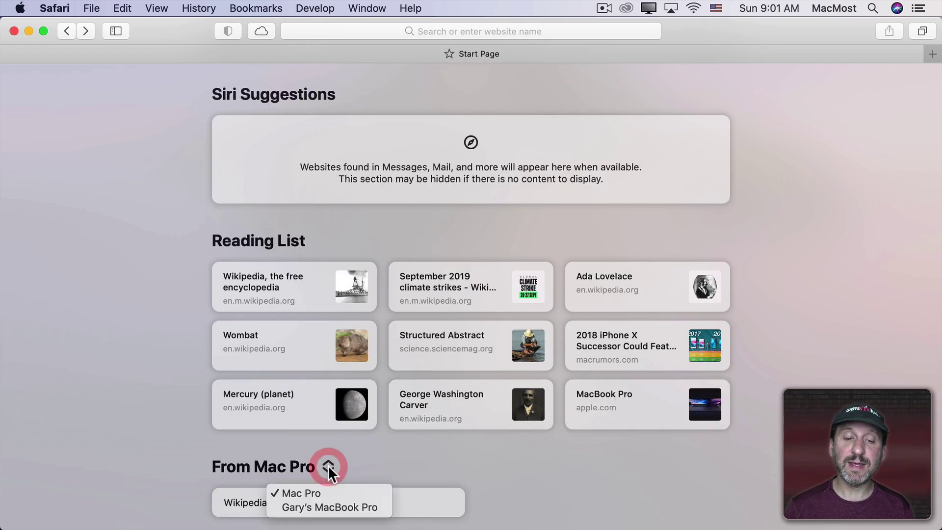
pyautogui.click(328, 504)
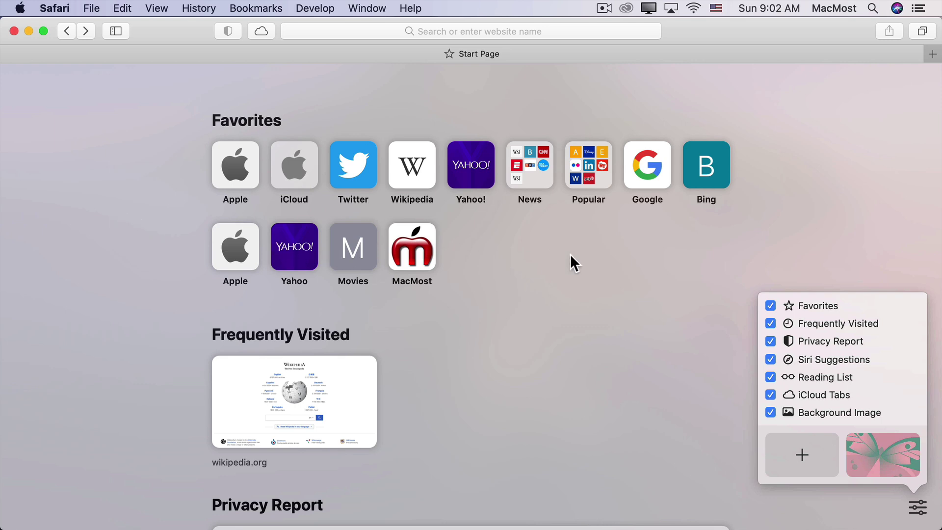
# Step: Hide Frequently Visited, Privacy Report, Siri Suggestions and Favorites, keeping Reading List shown
pyautogui.click(769, 324)
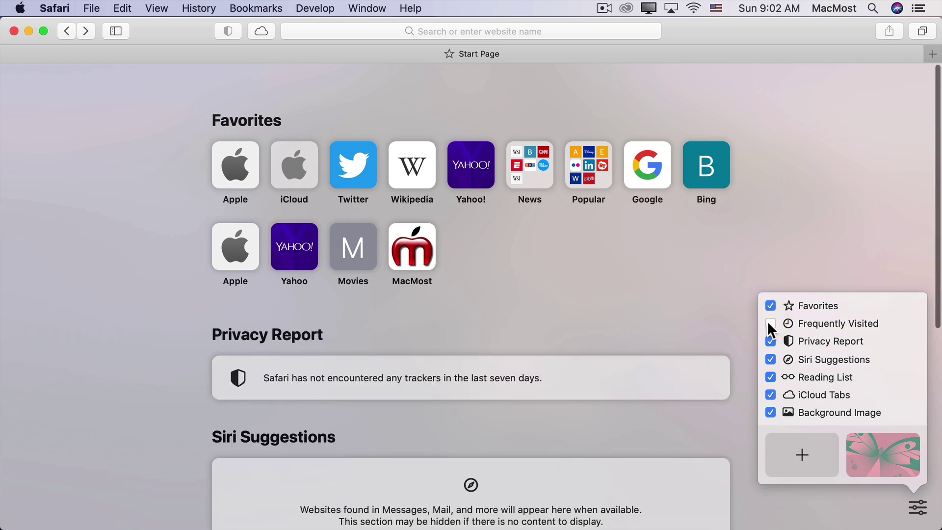
pyautogui.click(769, 341)
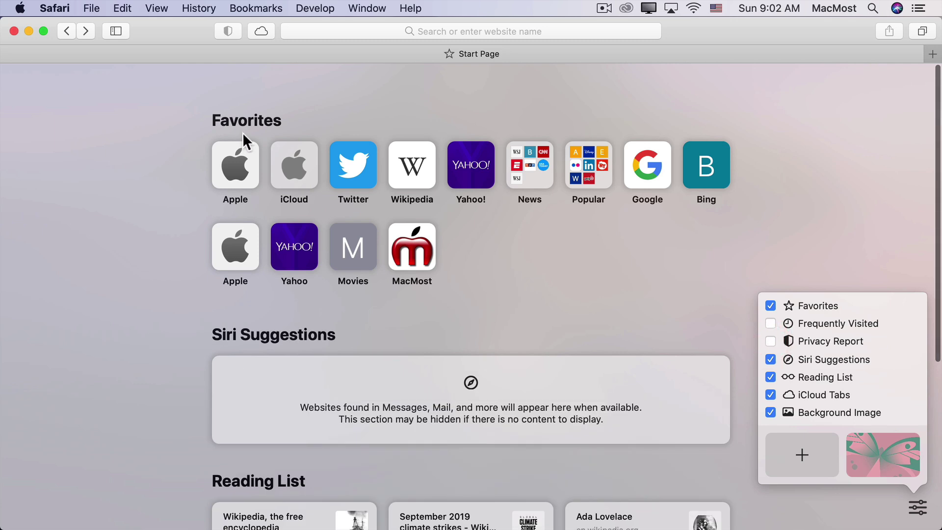
pyautogui.click(769, 359)
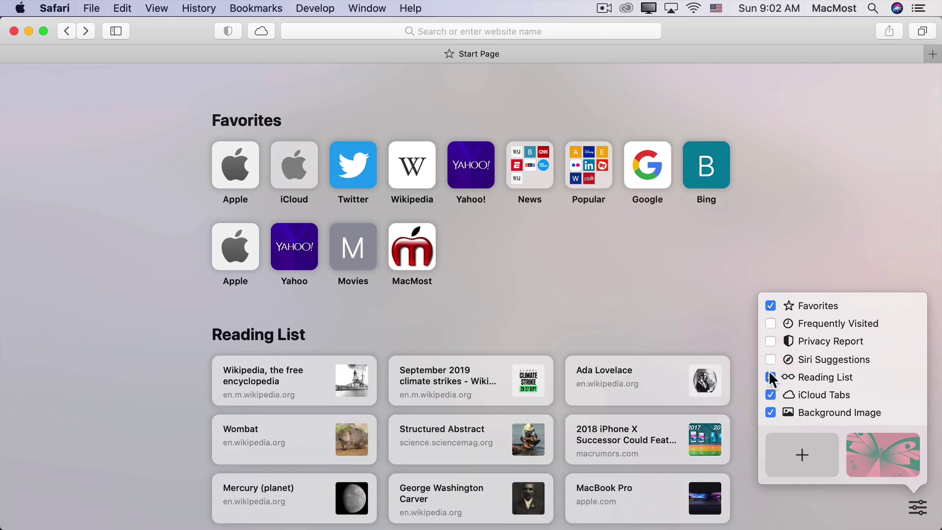
pyautogui.click(770, 377)
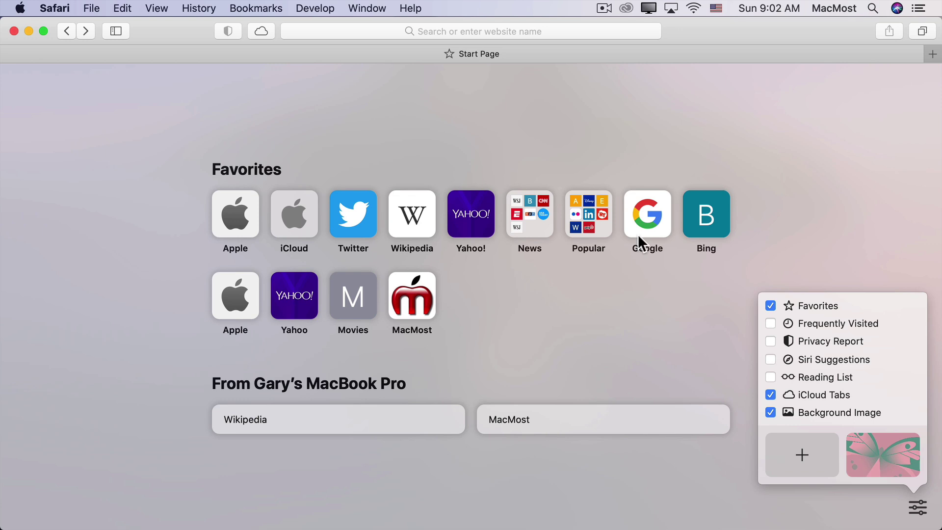
pyautogui.click(769, 377)
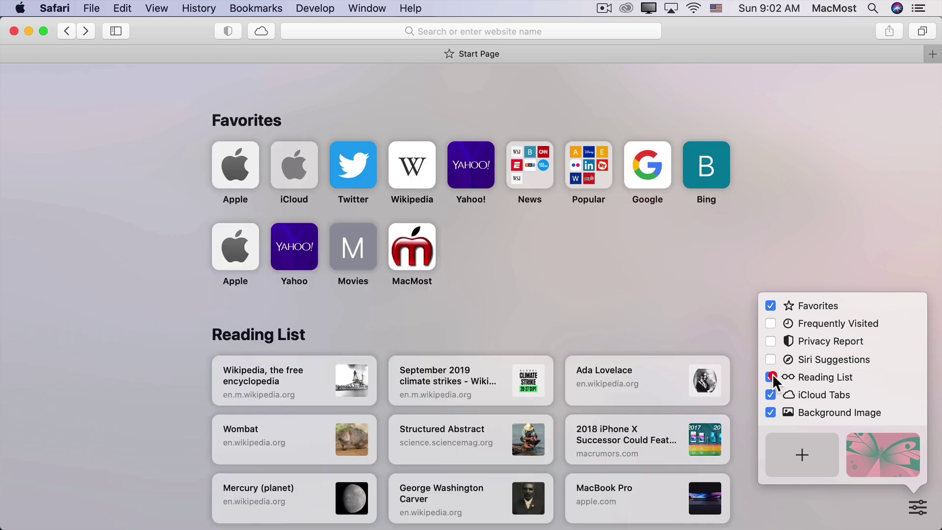
pyautogui.click(770, 304)
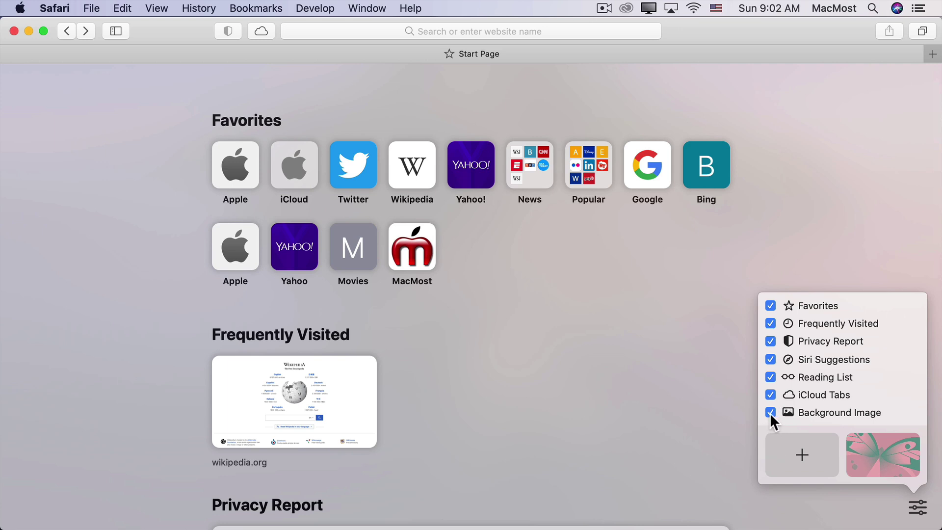
# Step: Toggle the background image off and on, then try the butterfly picture as background
pyautogui.click(769, 412)
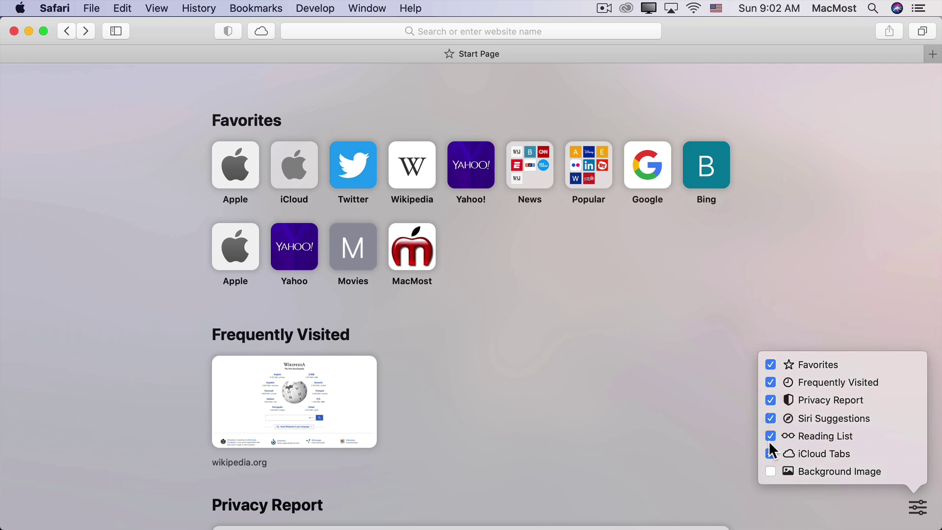
pyautogui.click(770, 471)
pyautogui.hscroll(5, 894, 445)
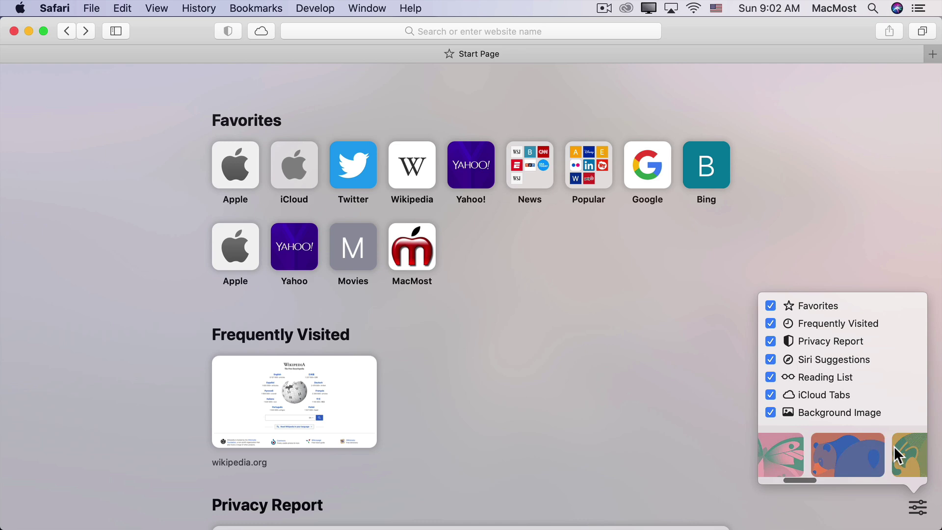
pyautogui.hscroll(-10, 894, 446)
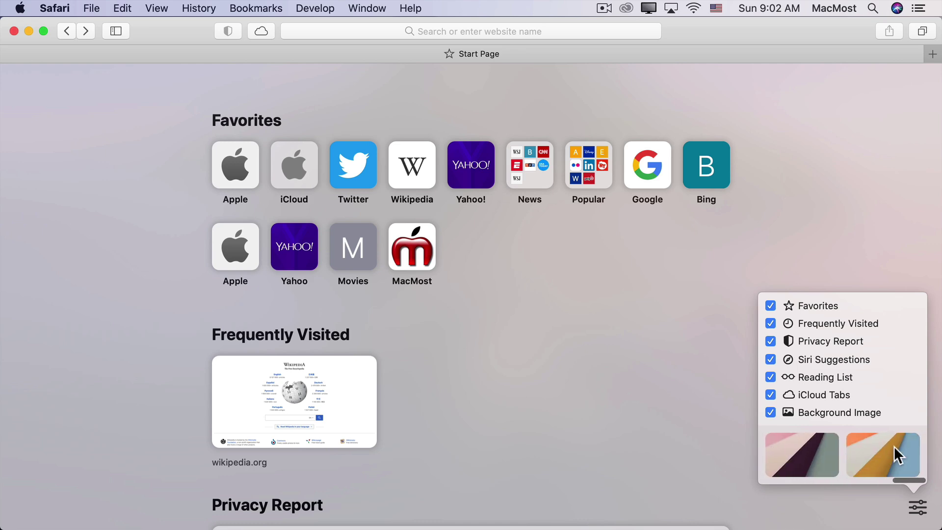
pyautogui.click(880, 456)
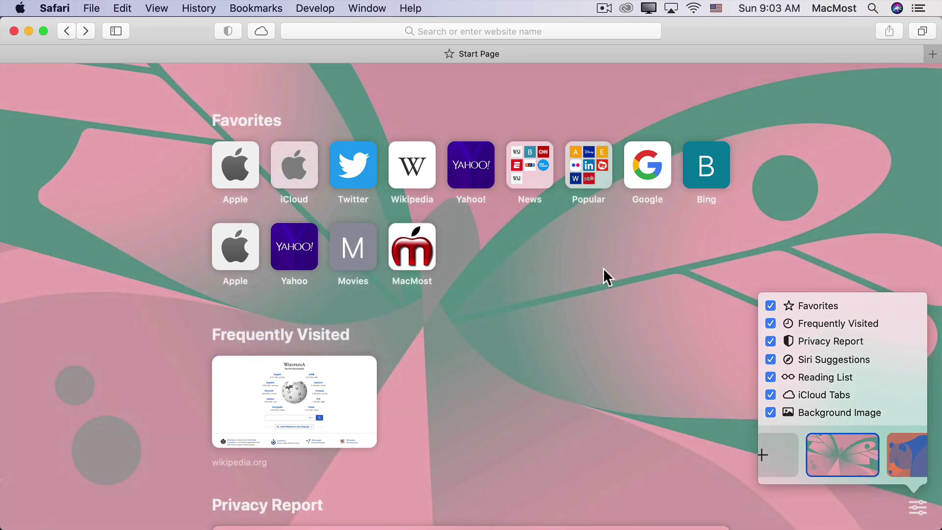
pyautogui.hscroll(-2, 784, 452)
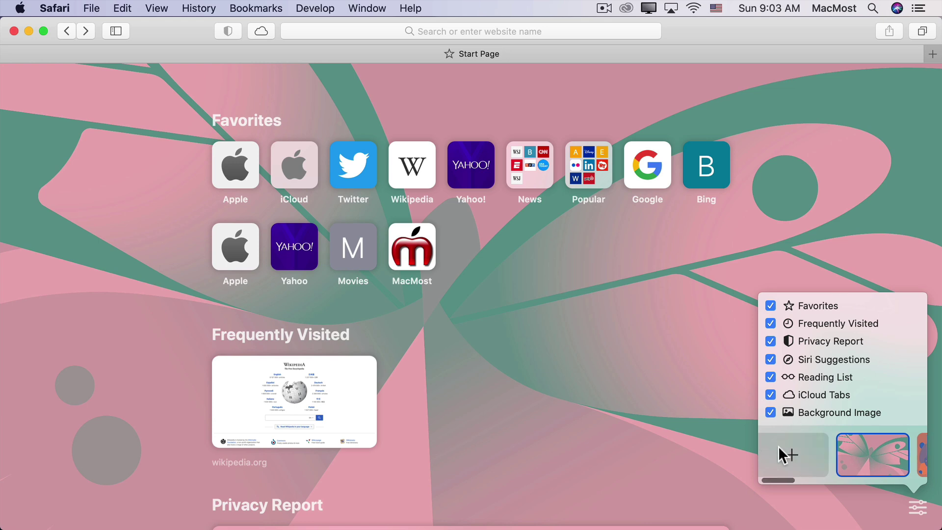
pyautogui.click(906, 505)
# Step: Set the Desktop photo P1010444.JPG as the Start Page background
pyautogui.click(786, 445)
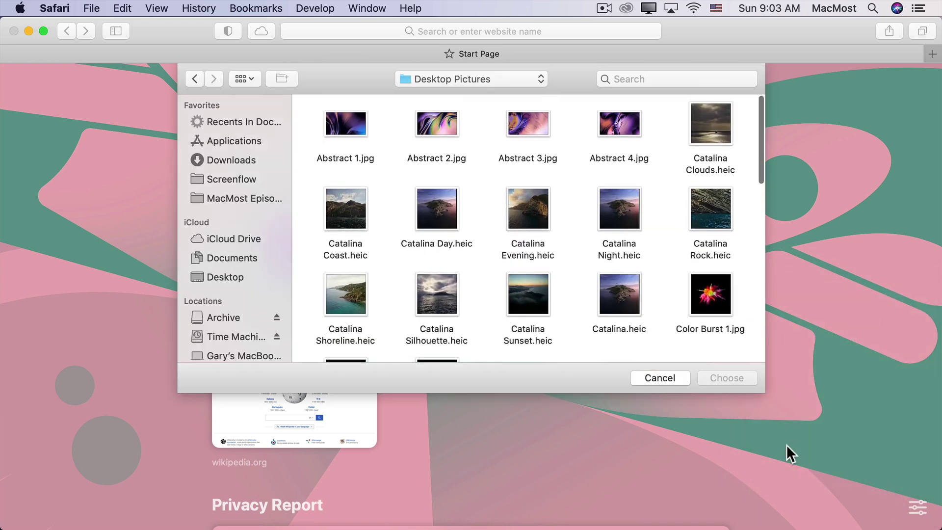
pyautogui.press('super+d')
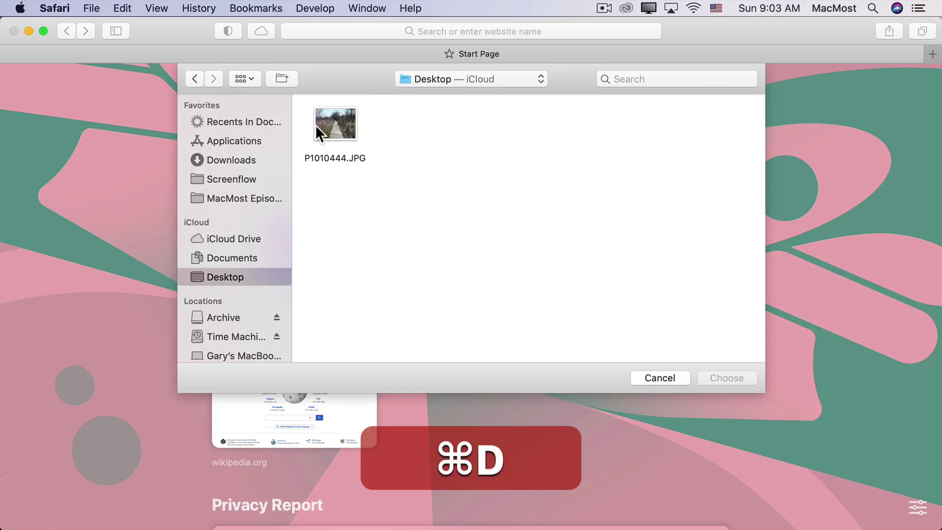
pyautogui.click(354, 125)
pyautogui.click(710, 375)
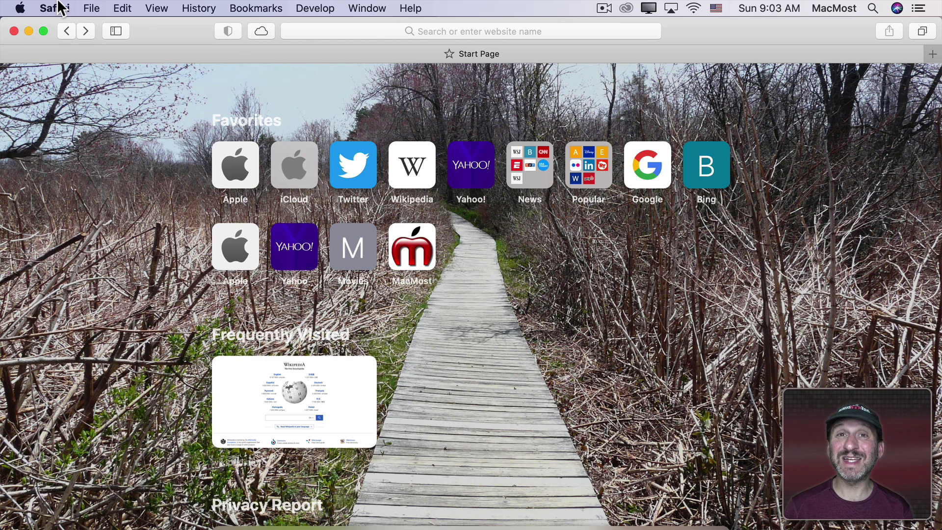
pyautogui.click(255, 7)
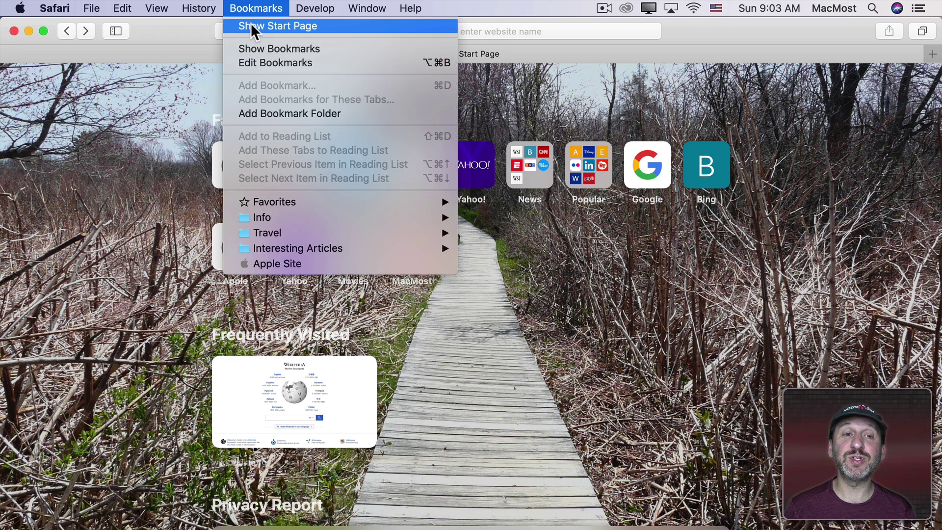
pyautogui.click(251, 24)
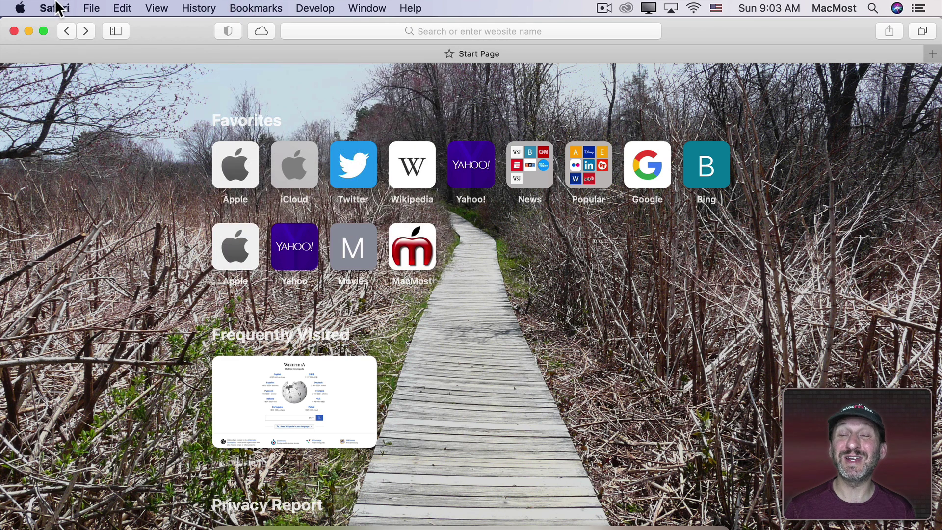
pyautogui.click(58, 7)
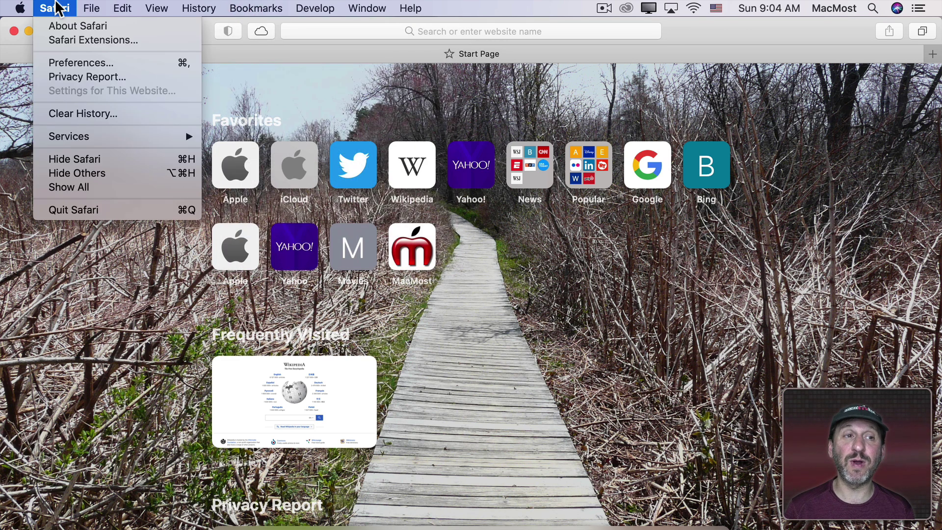
pyautogui.click(62, 61)
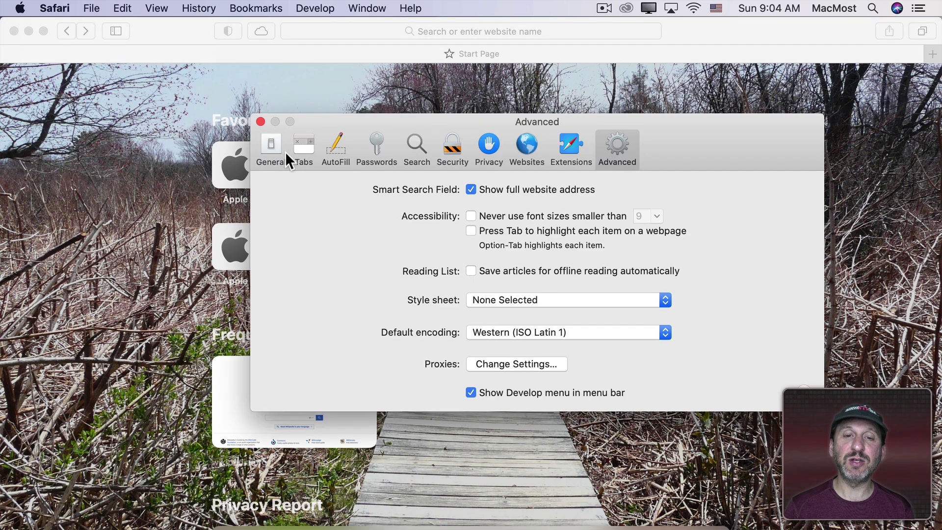
pyautogui.click(260, 143)
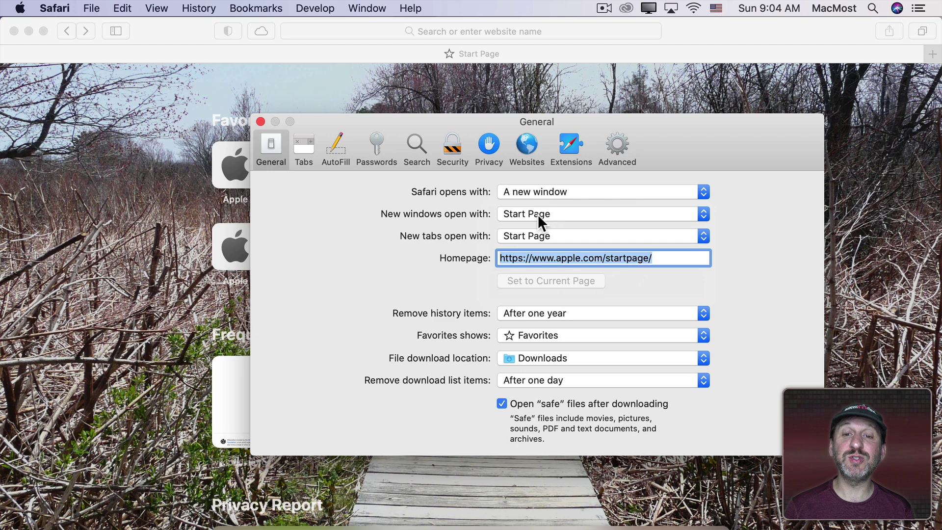
pyautogui.click(538, 216)
pyautogui.click(537, 213)
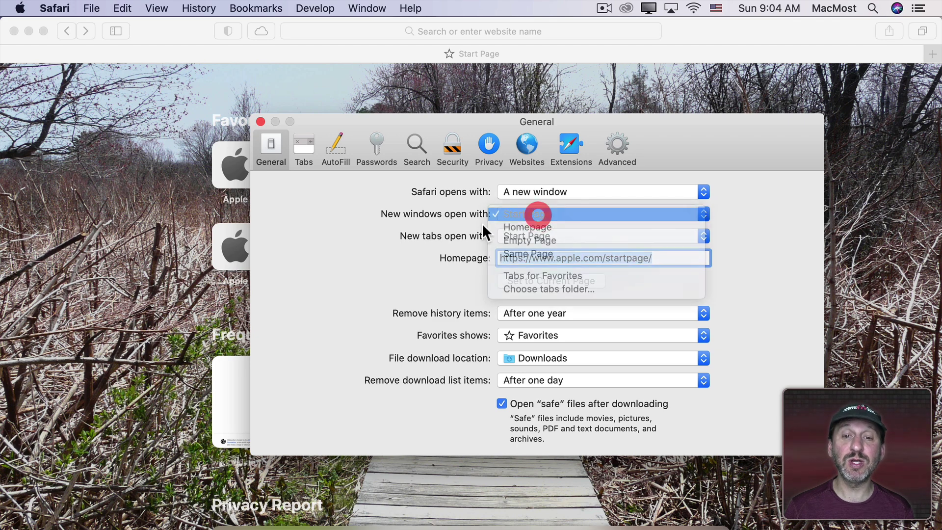
pyautogui.click(510, 237)
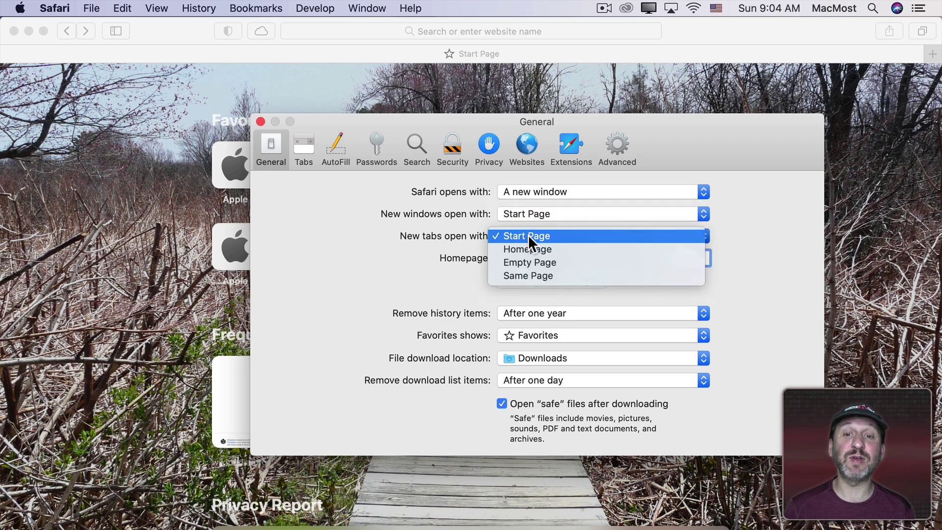
pyautogui.click(528, 235)
# Step: Close the preferences and load macmost.com from the address bar
pyautogui.click(259, 121)
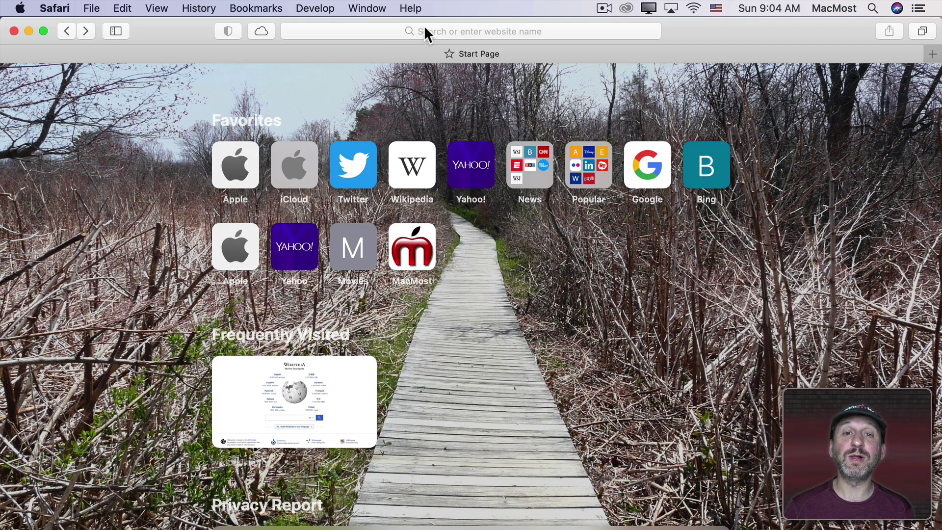
pyautogui.click(447, 33)
pyautogui.write('macm')
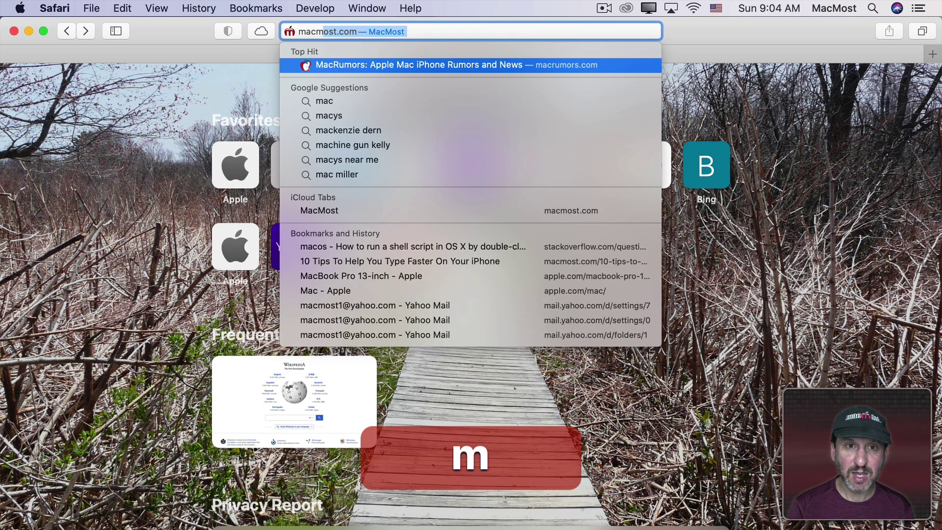
pyautogui.press('Return')
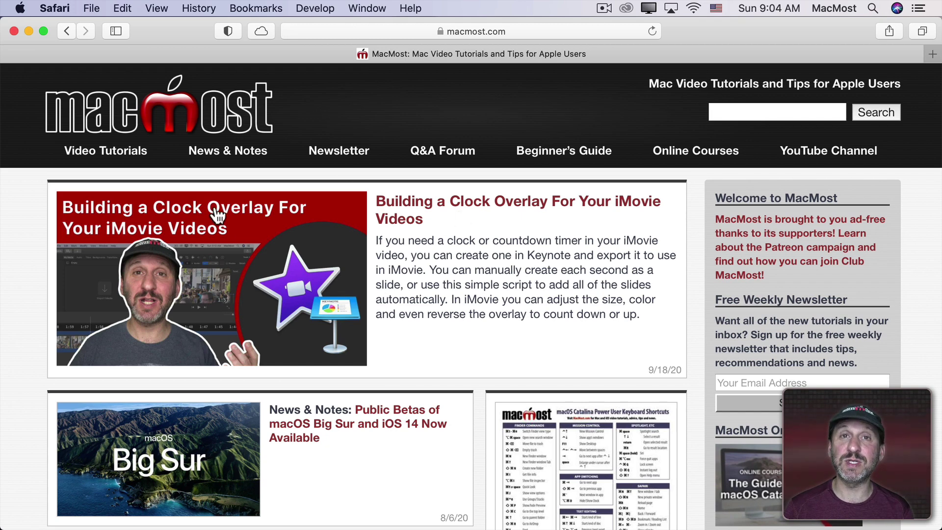
# Step: Open a new tab showing the Start Page
pyautogui.press('super+t')
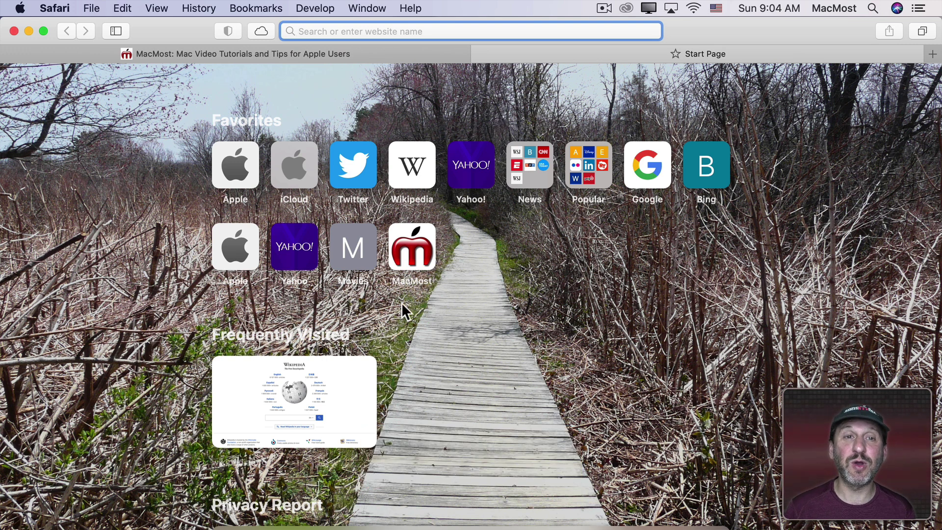
pyautogui.click(263, 9)
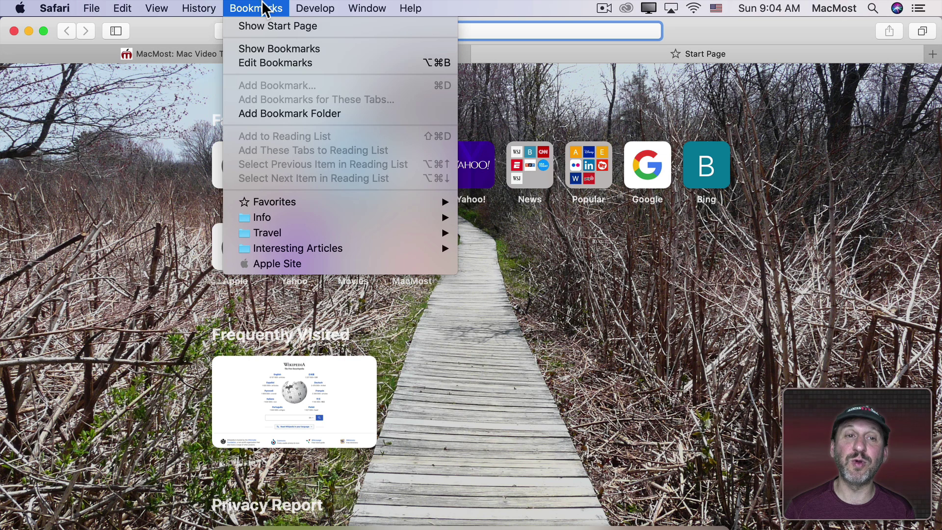
pyautogui.click(268, 27)
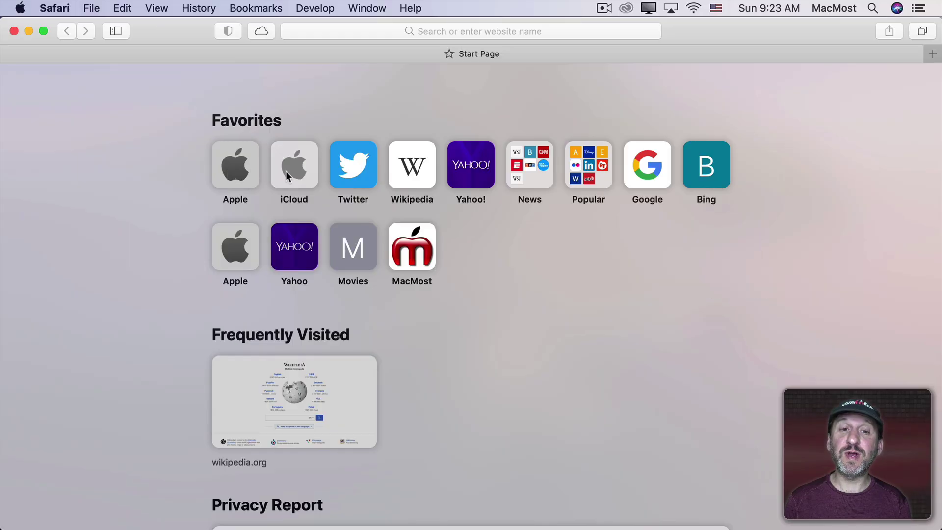
# Step: Switch the Wikipedia entry under Frequently Visited to View as Icons
pyautogui.rightClick(298, 176)
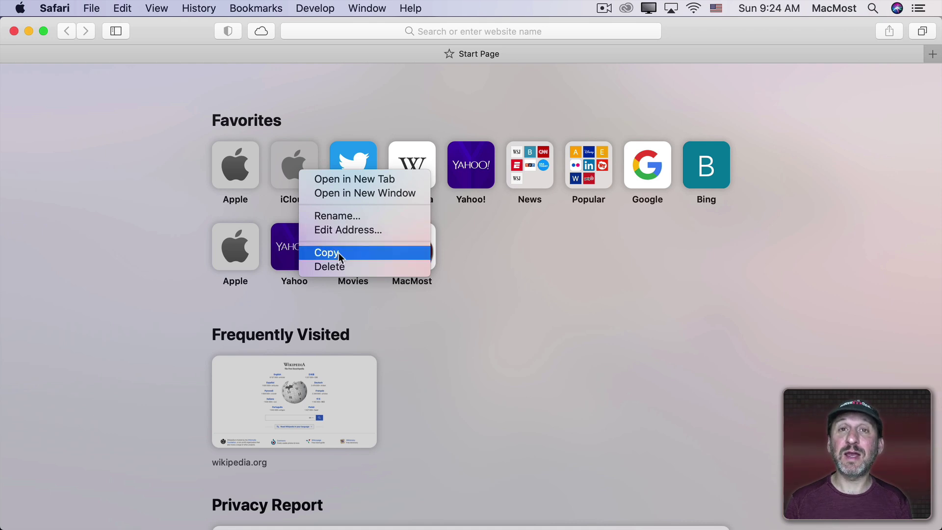
pyautogui.click(279, 378)
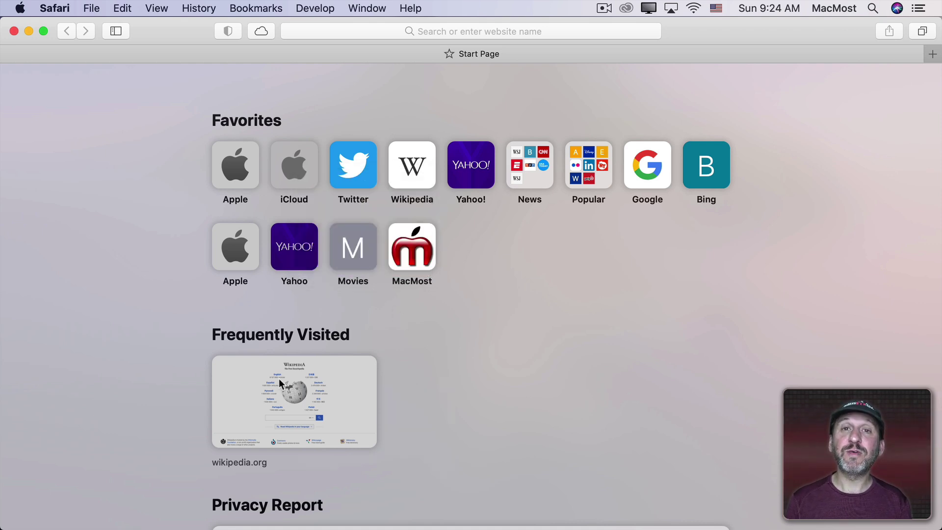
pyautogui.rightClick(279, 378)
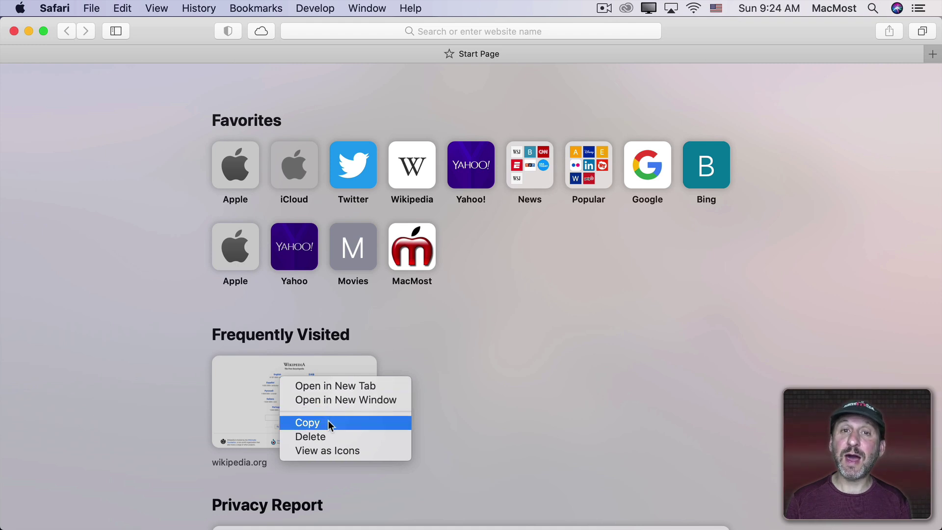
pyautogui.click(323, 450)
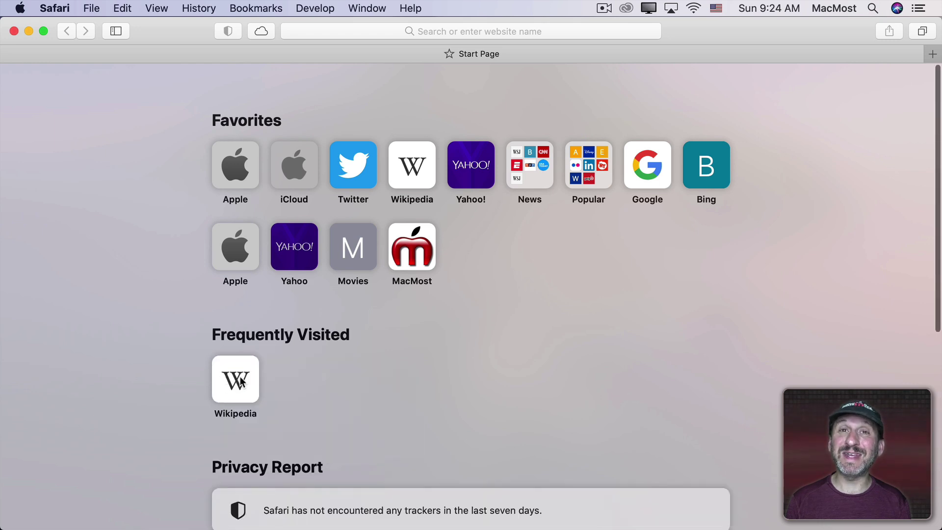
pyautogui.scroll(-10, 284, 236)
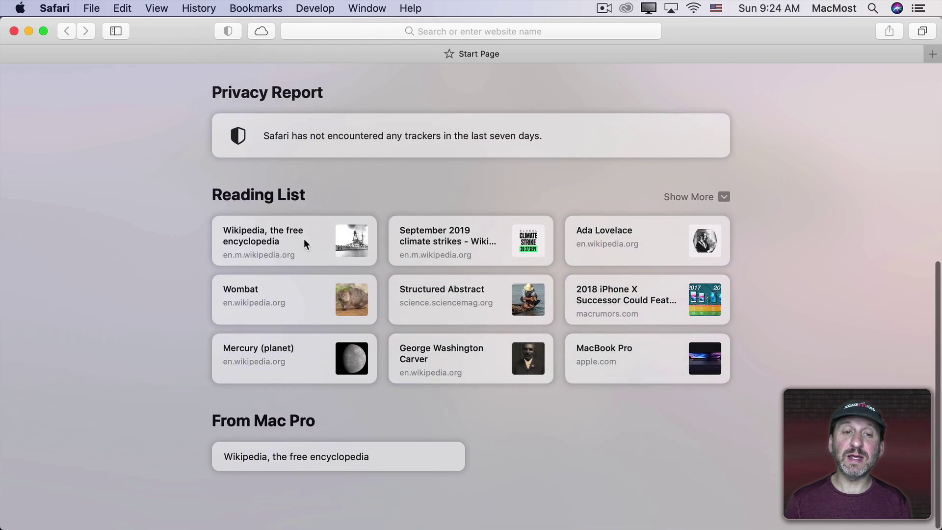
pyautogui.rightClick(305, 239)
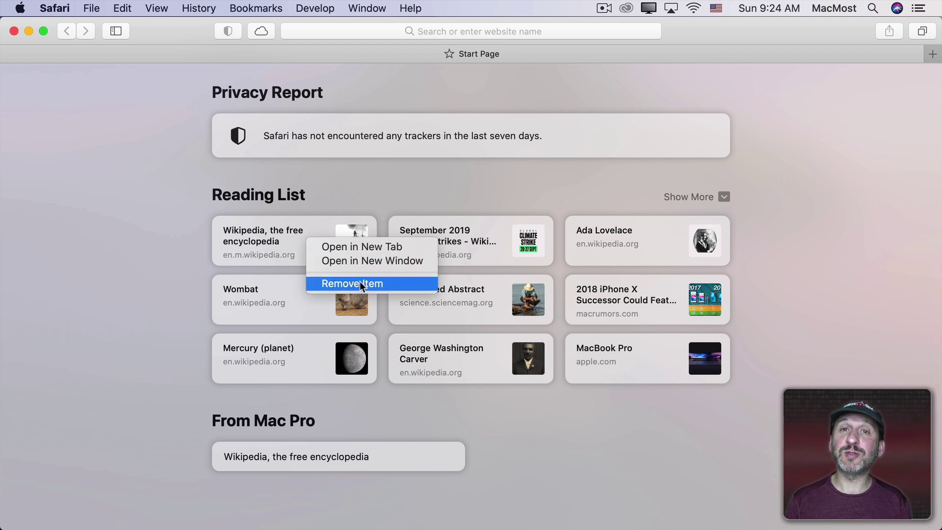
pyautogui.rightClick(289, 454)
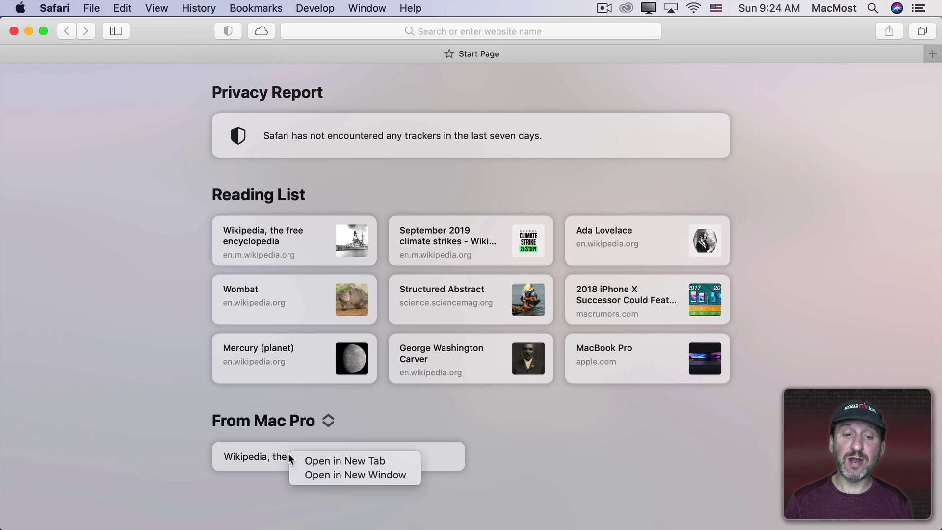